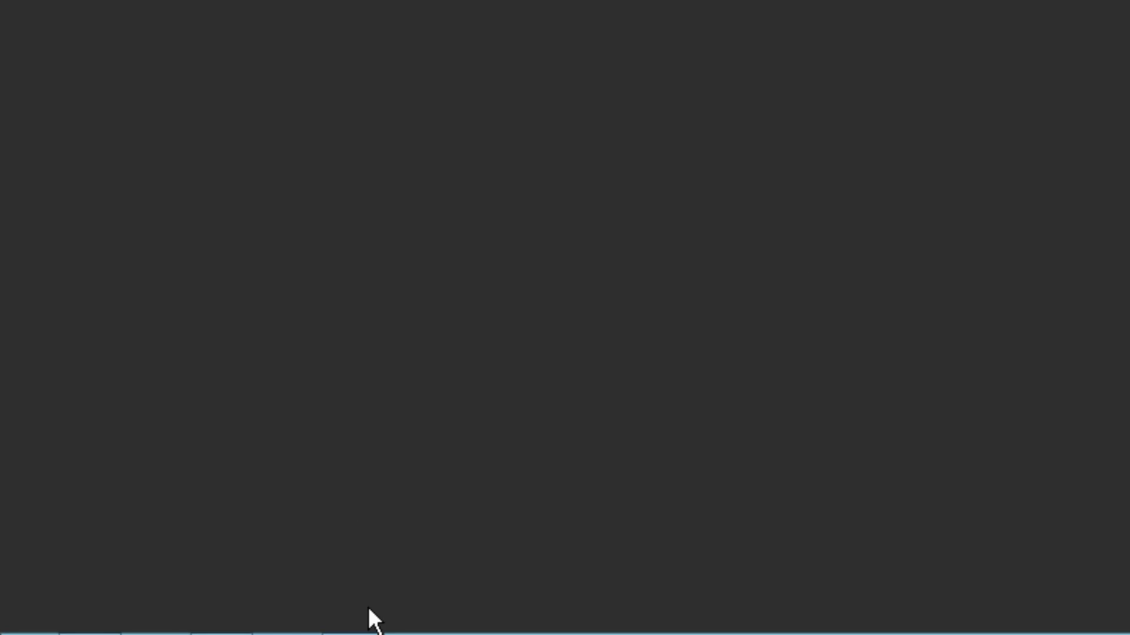
Open the HD0002 blog post on installing the Meta5 demos and scroll to the MSFT Meta5 Demos download
click(393, 618)
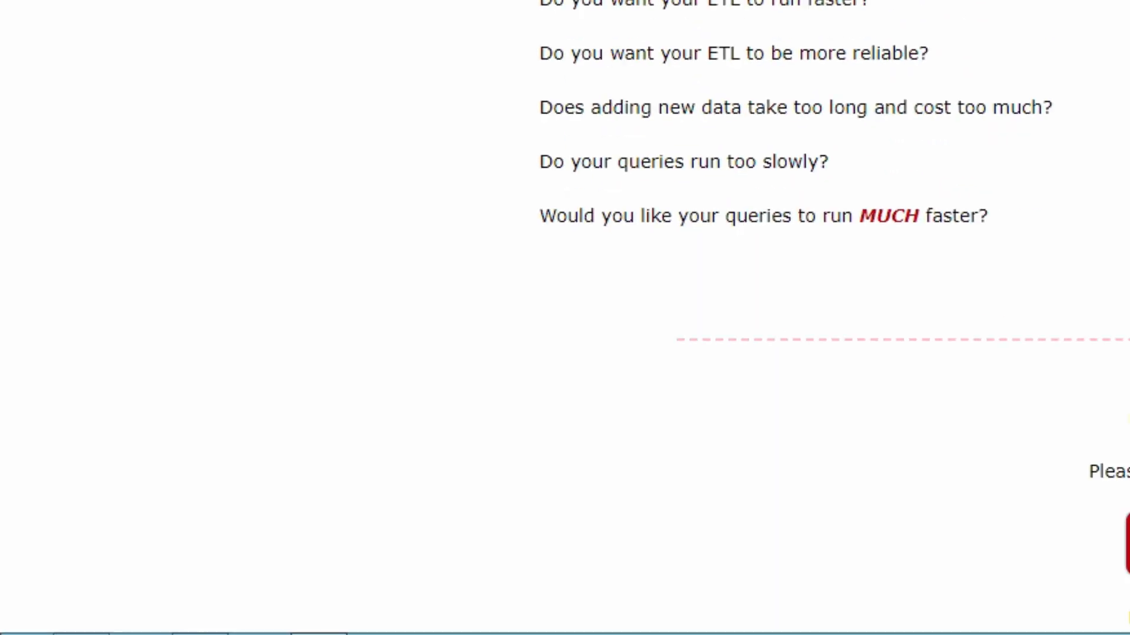
click(319, 29)
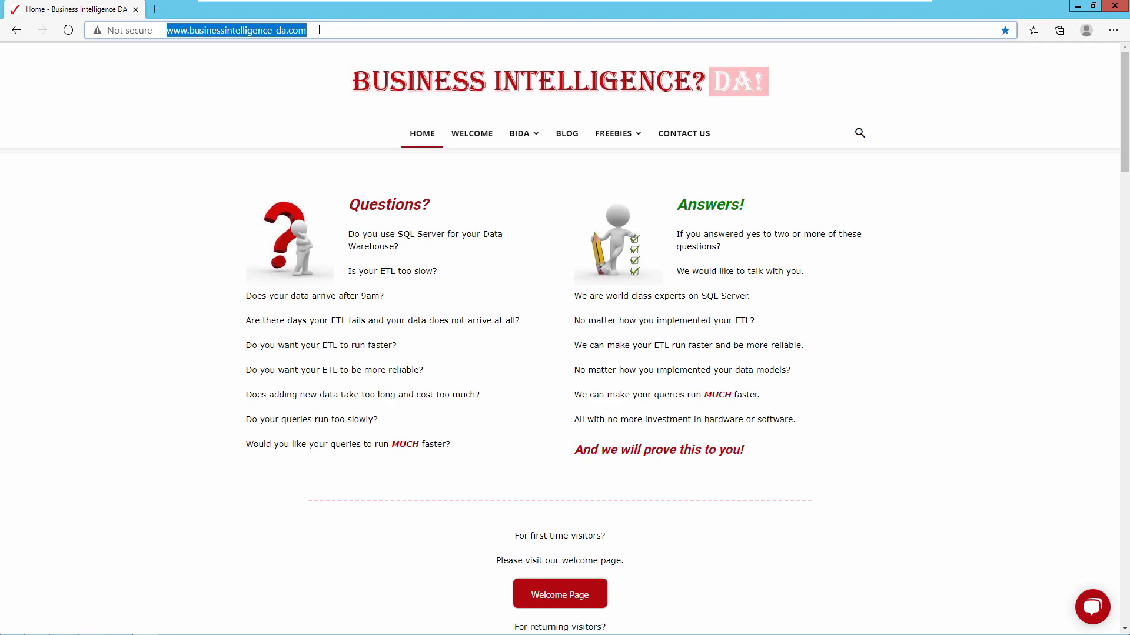
click(567, 135)
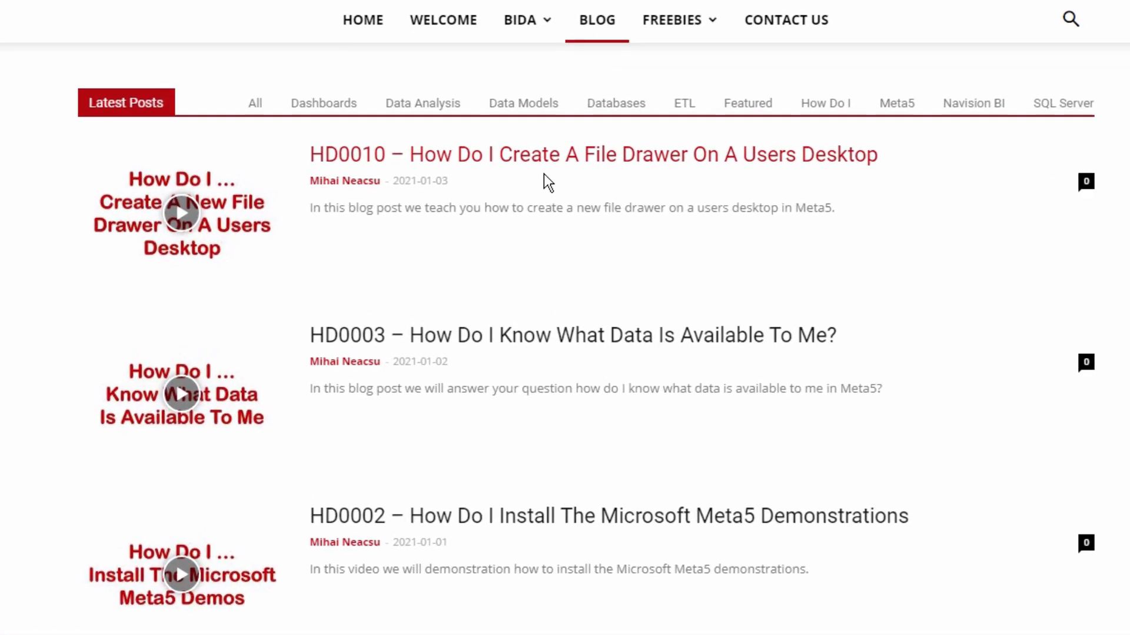
scroll(542, 168, down, 5)
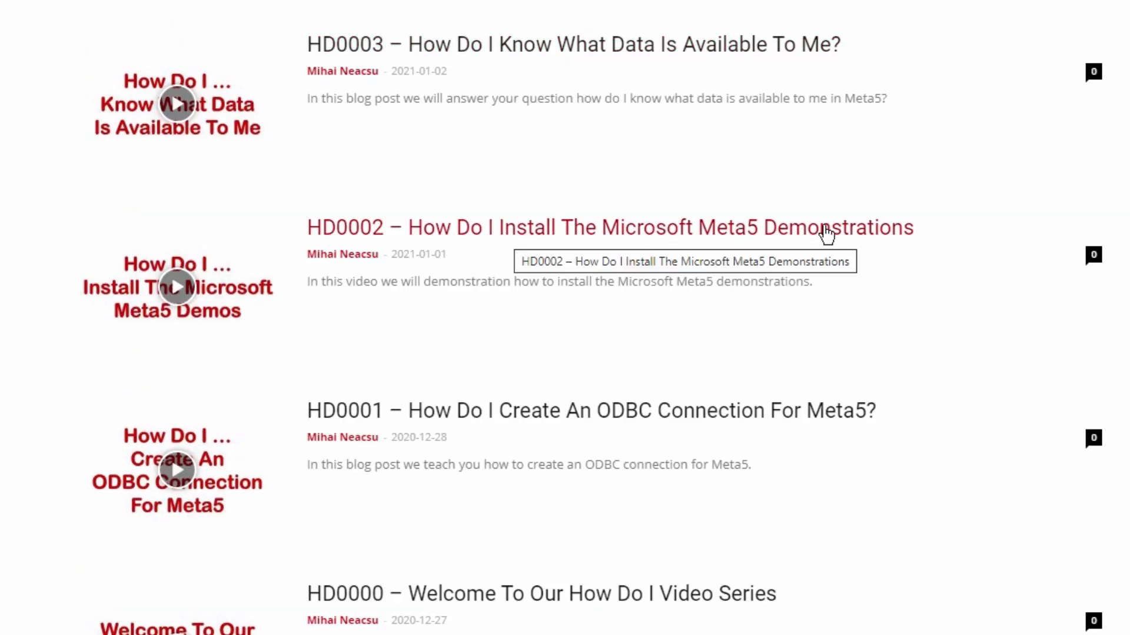
click(486, 238)
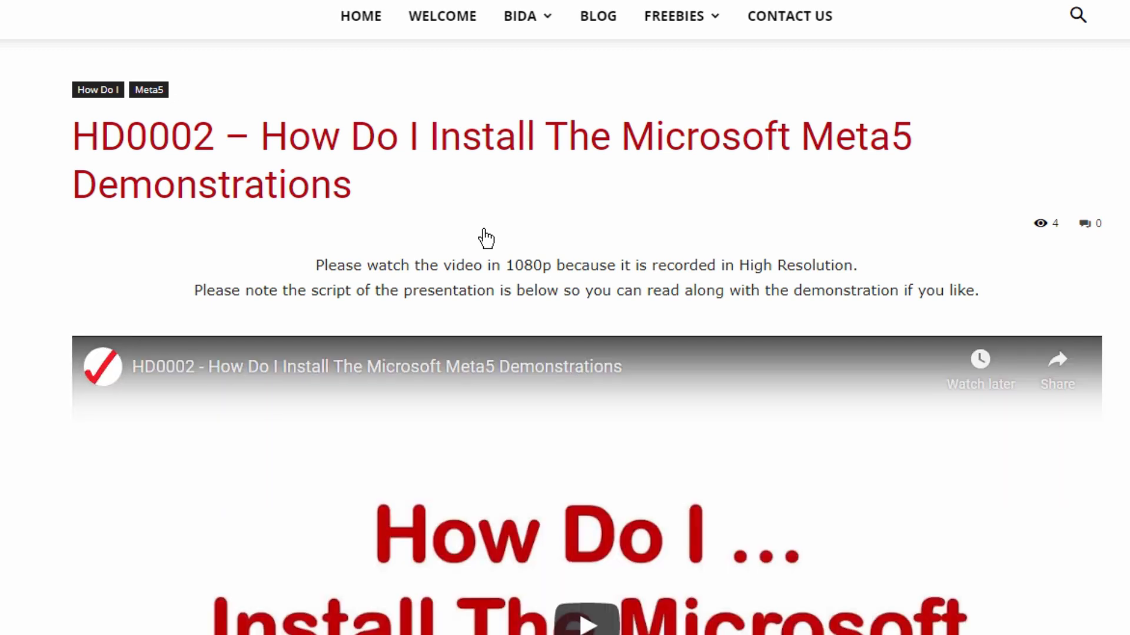
scroll(465, 235, down, 9)
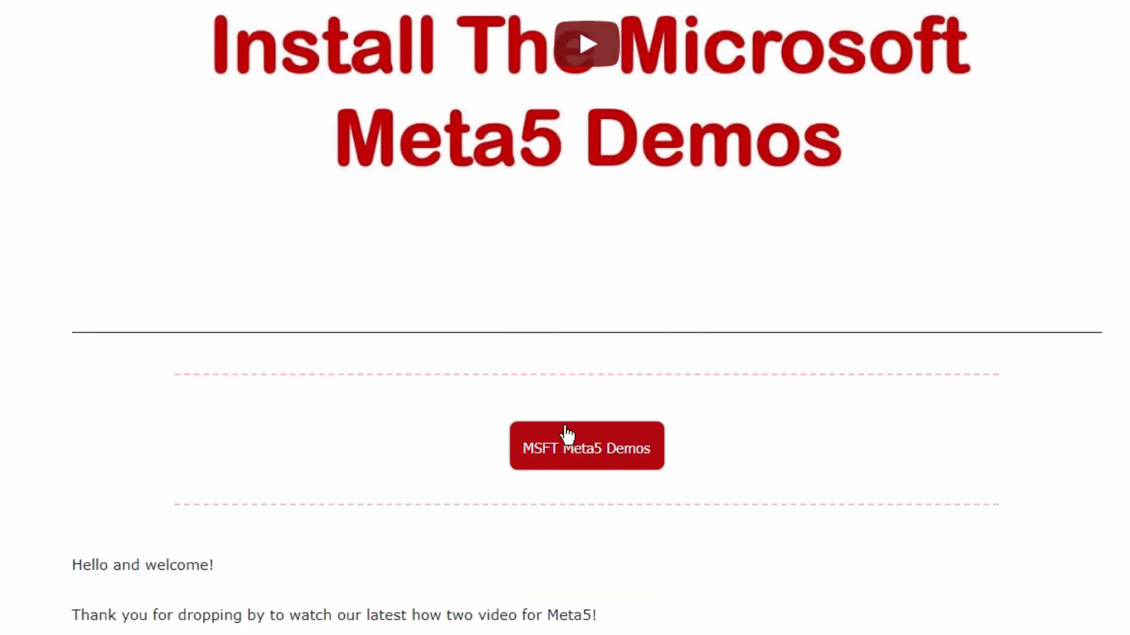
Download a01-MSFT-Meta5-Demos.zip and show it in the Downloads folder
click(593, 458)
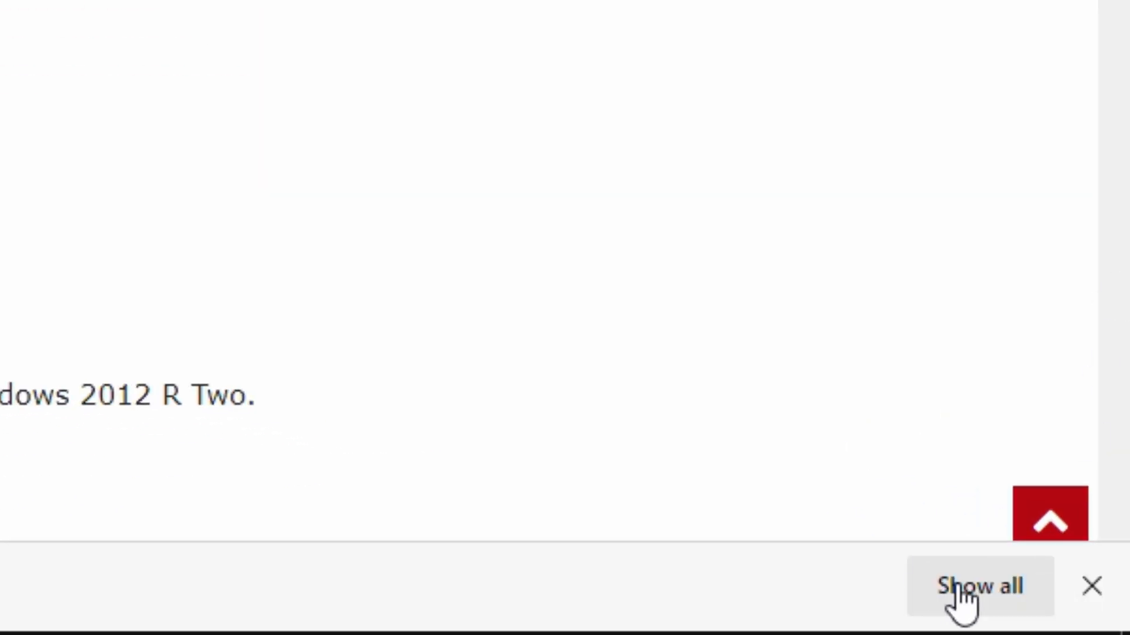
click(973, 591)
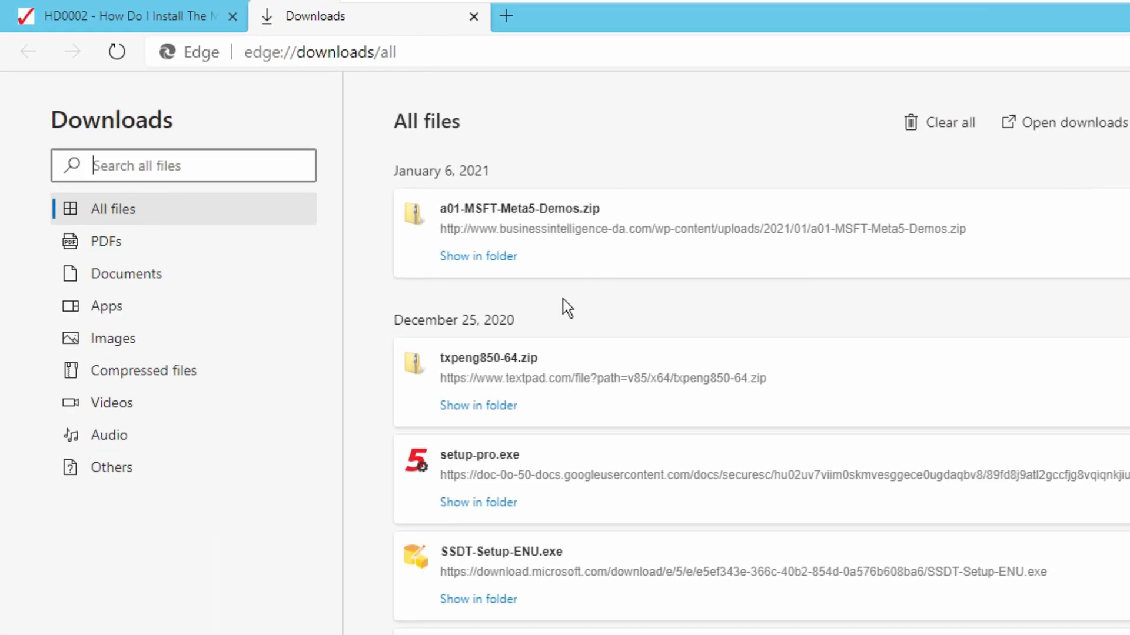
click(463, 264)
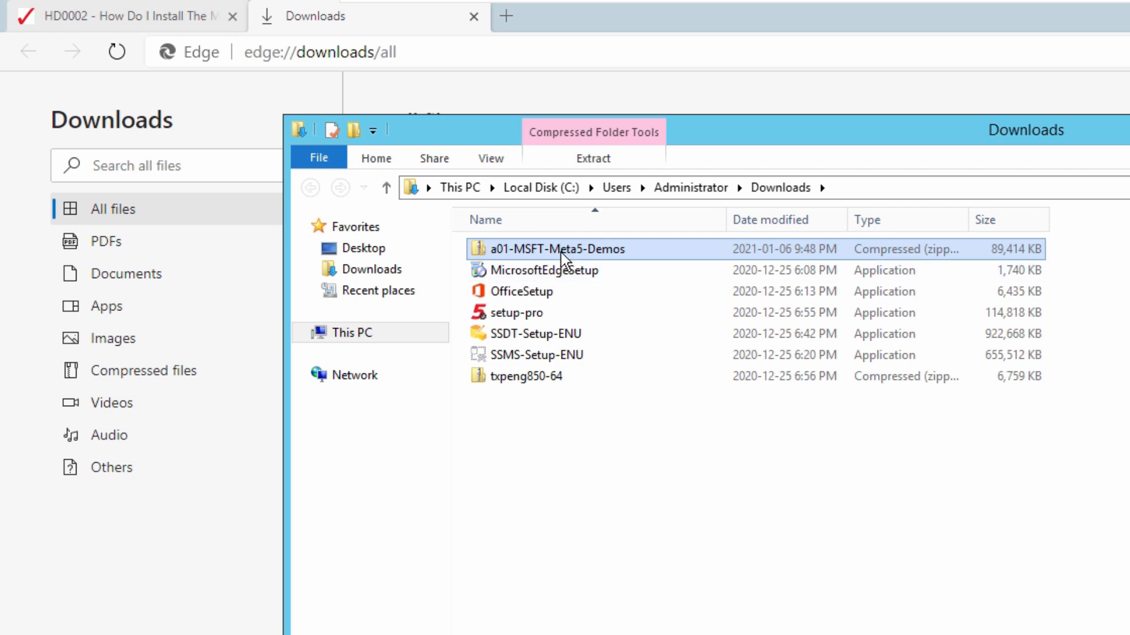
Extract a01-MSFT-Meta5-Demos.zip into its suggested folder in Downloads
right_click(560, 252)
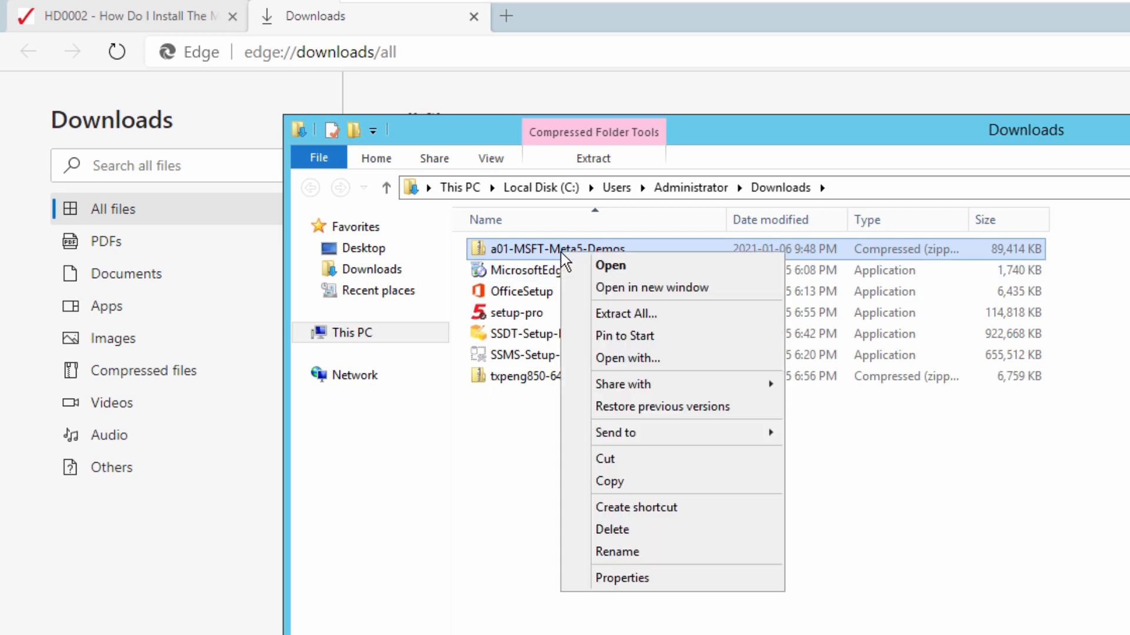
click(620, 315)
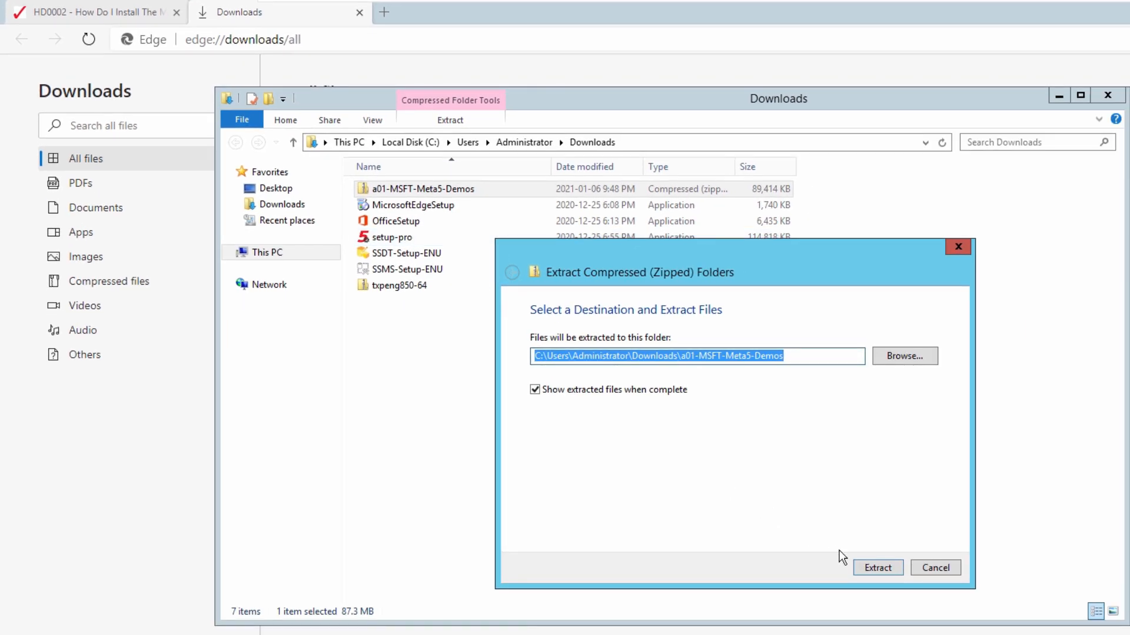
click(878, 569)
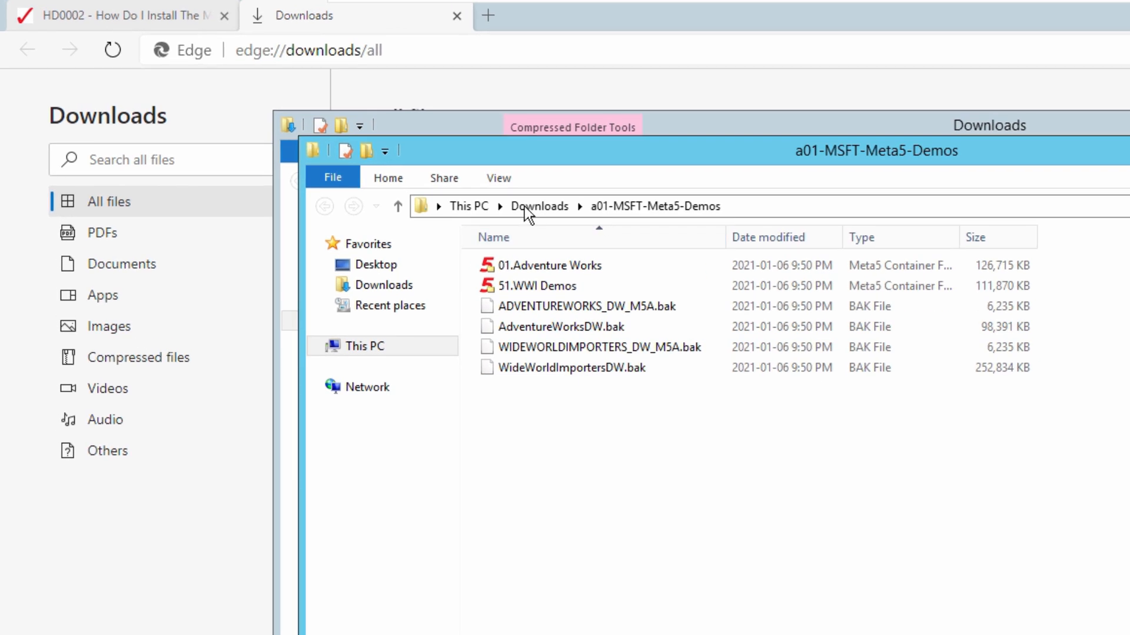
click(752, 206)
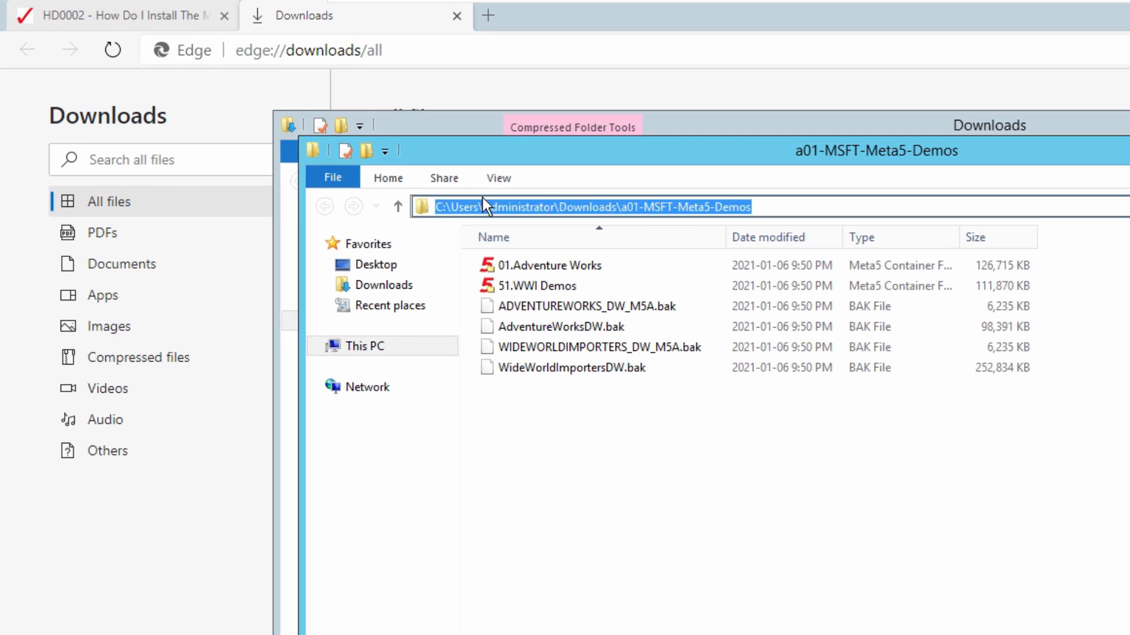
click(643, 461)
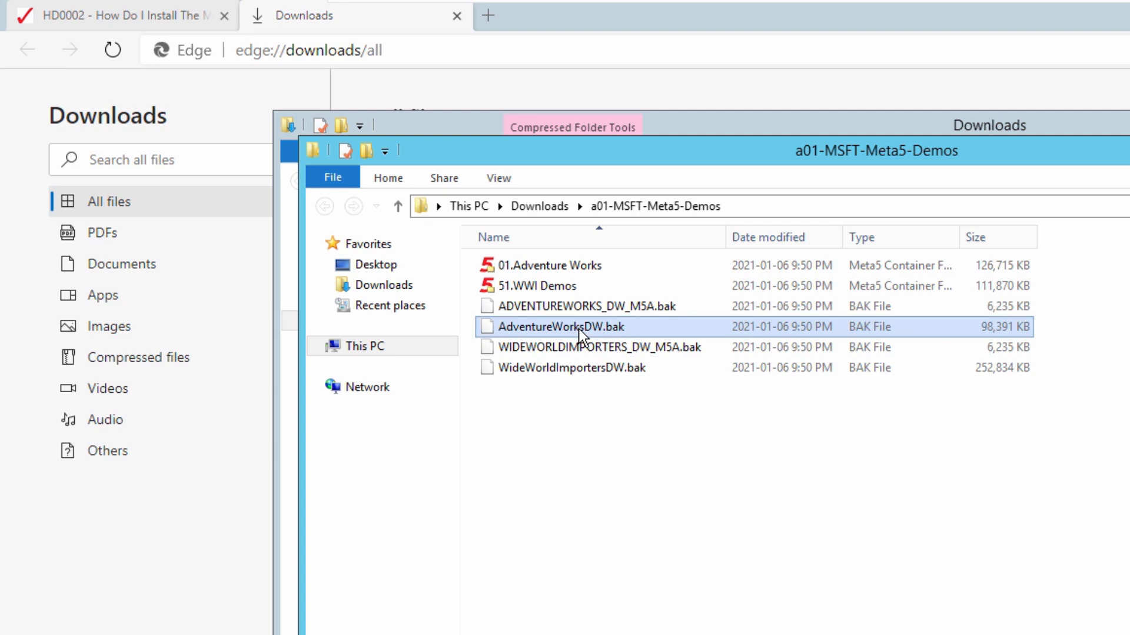
click(575, 365)
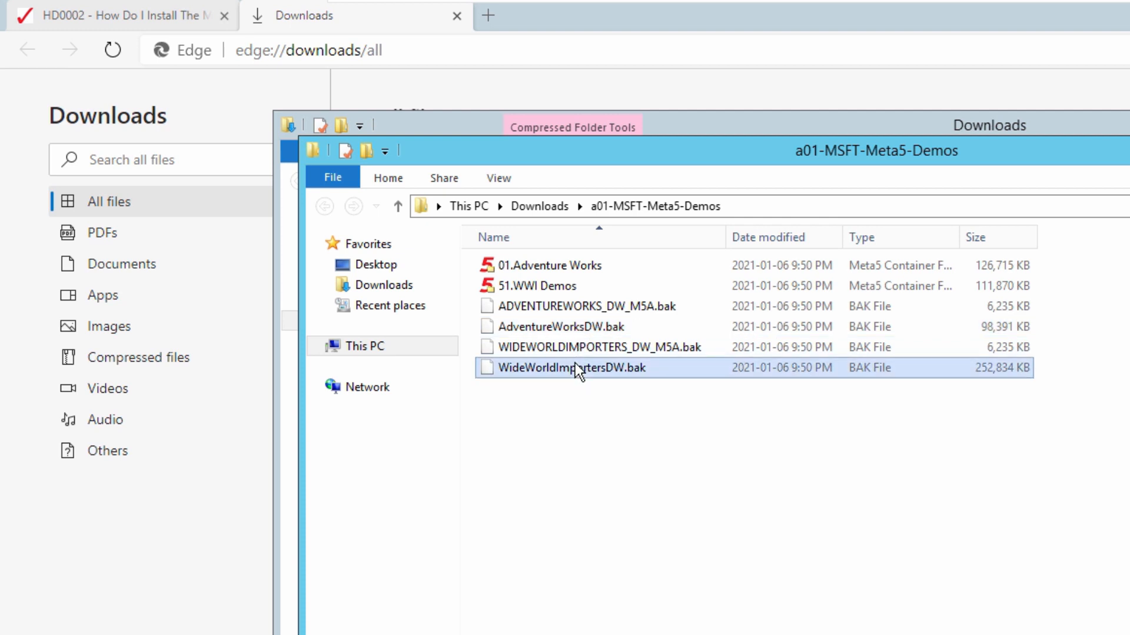
click(574, 329)
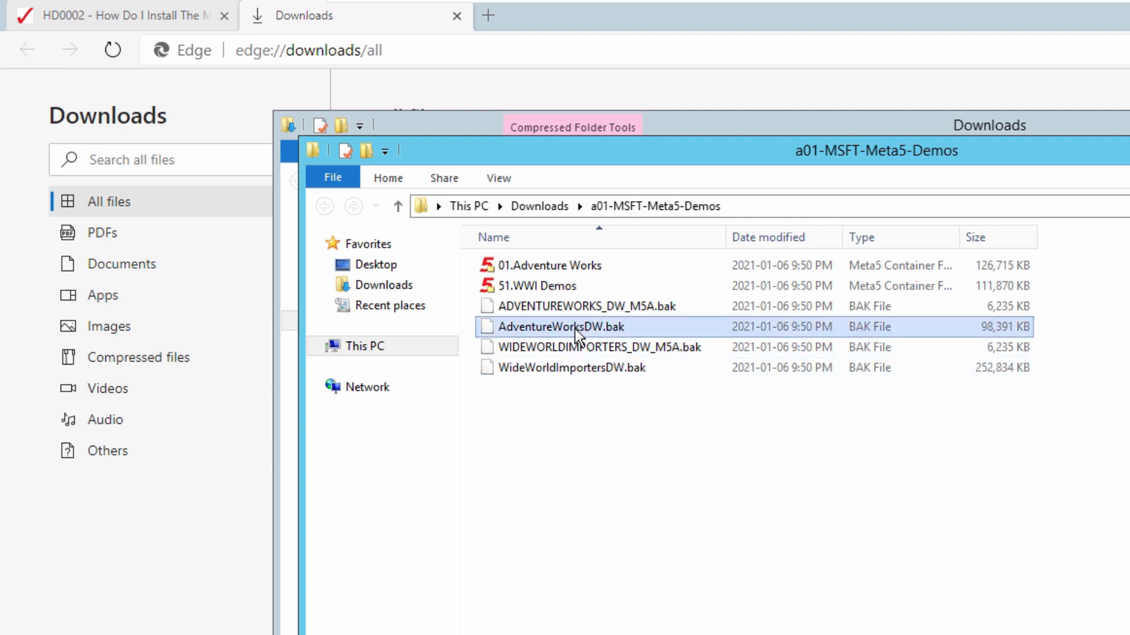
click(580, 368)
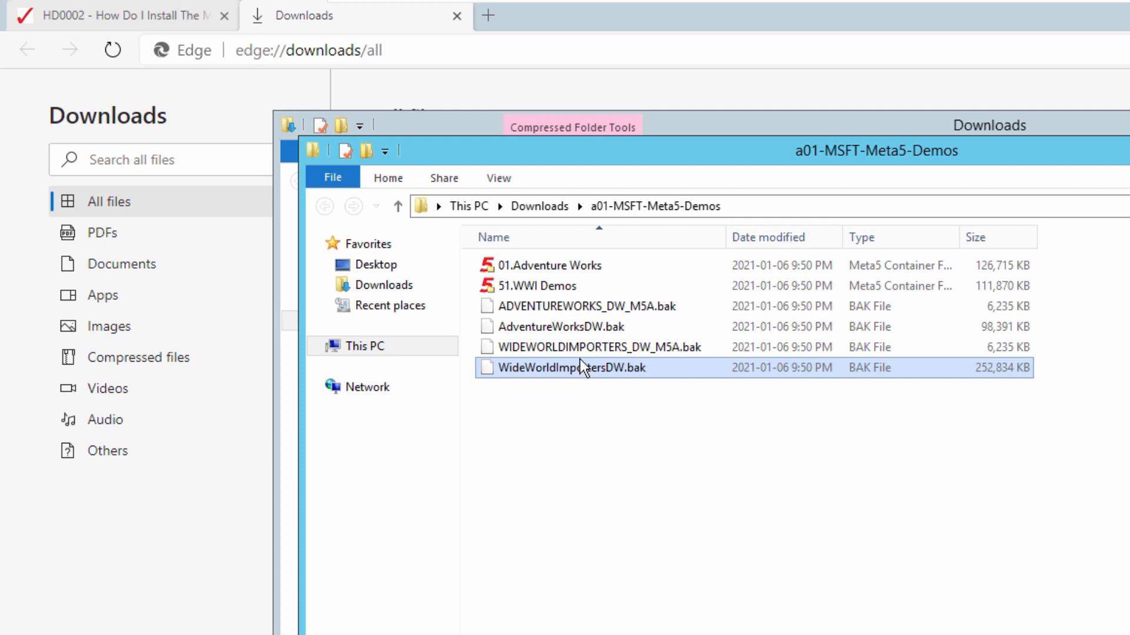
click(561, 265)
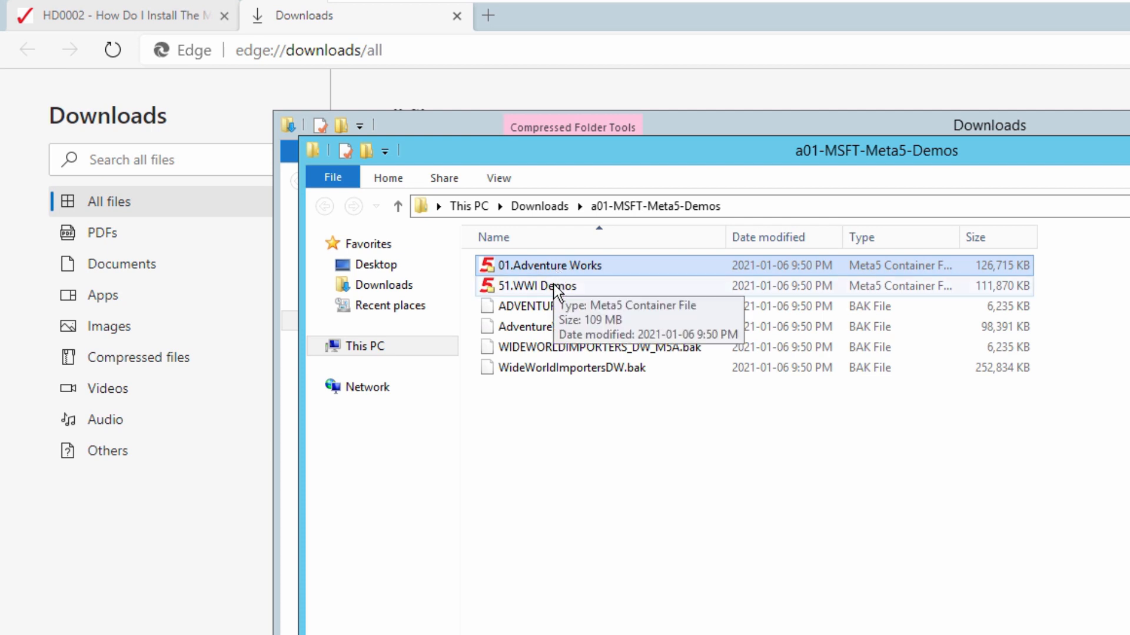
click(553, 284)
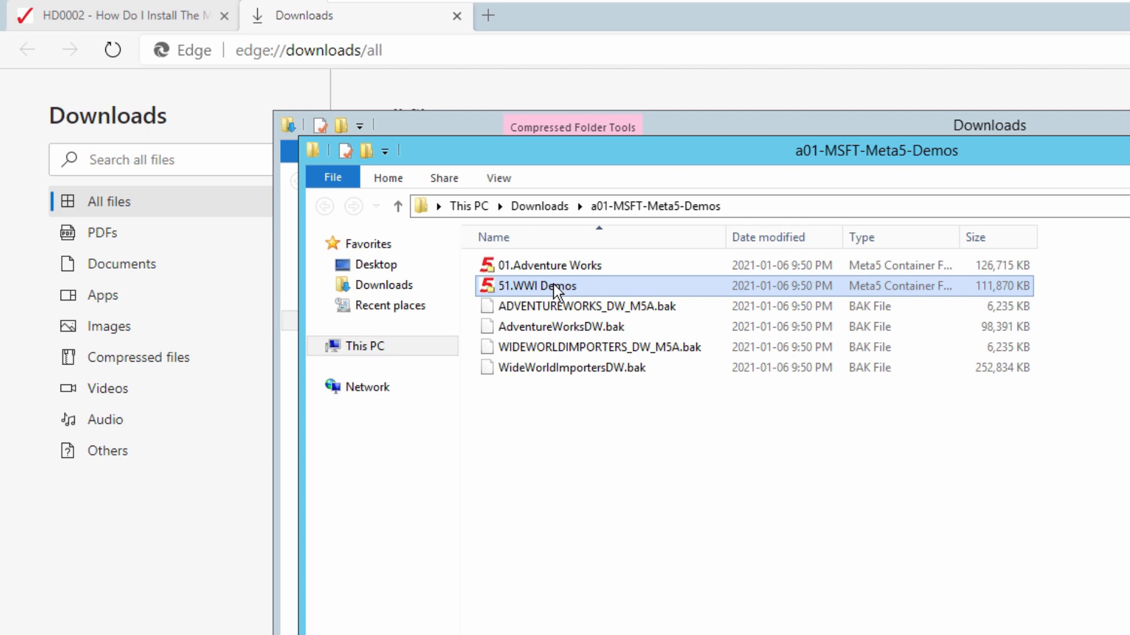
click(554, 307)
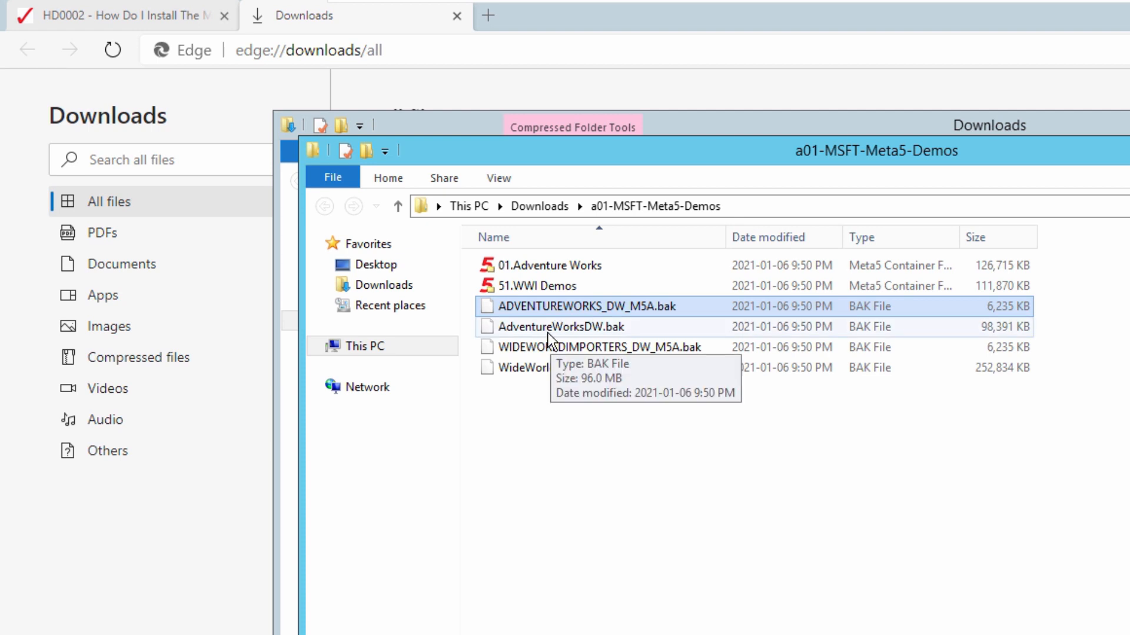
click(549, 332)
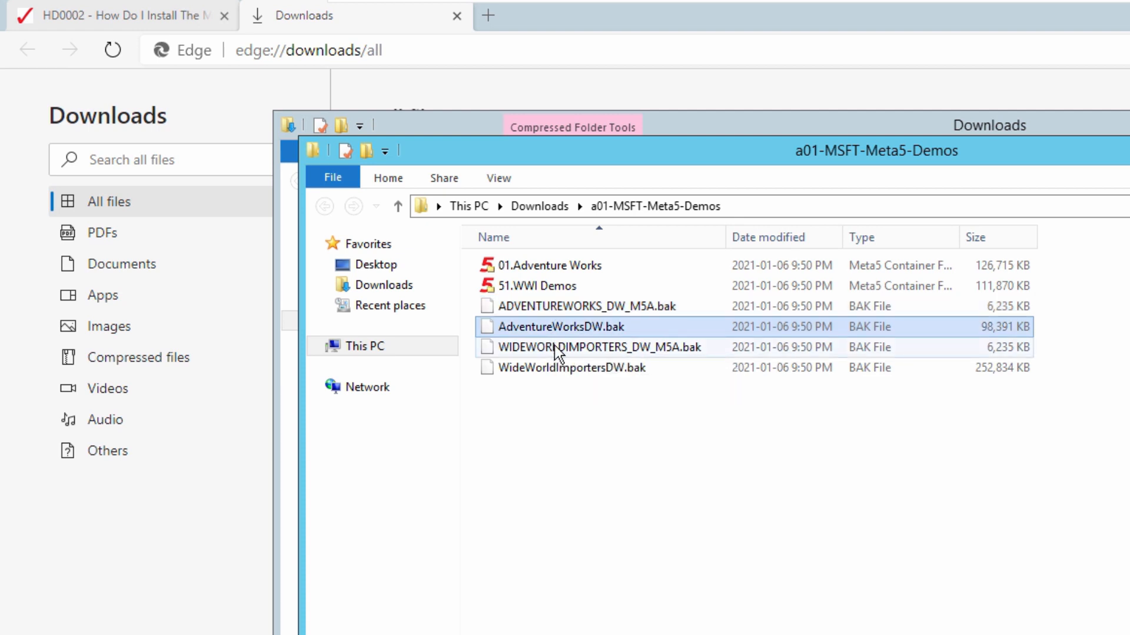
click(555, 346)
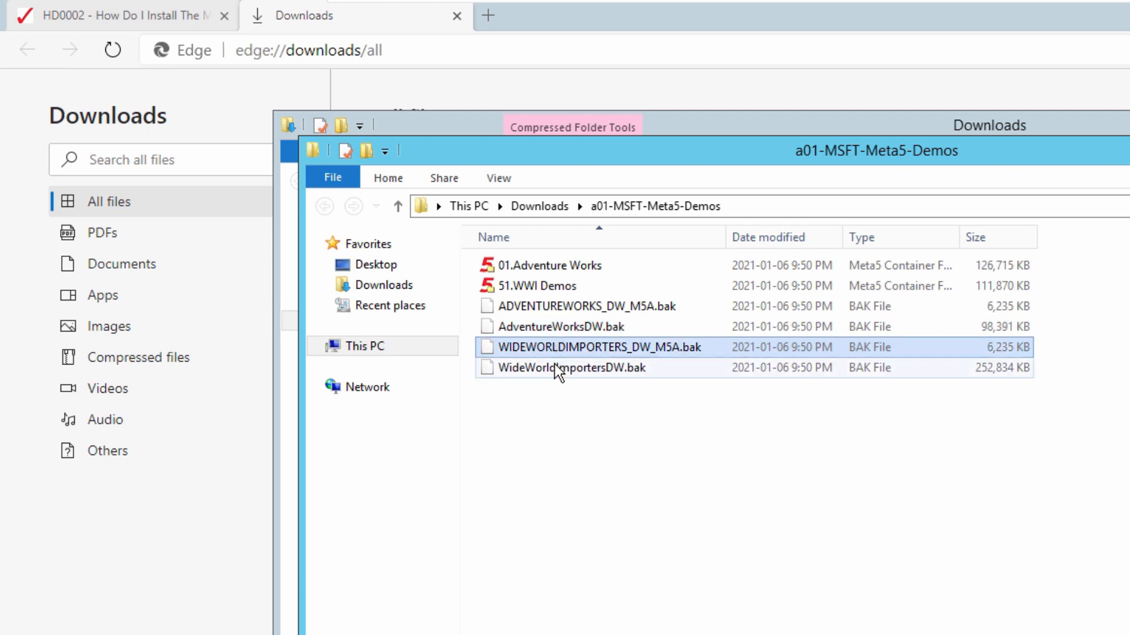
click(554, 366)
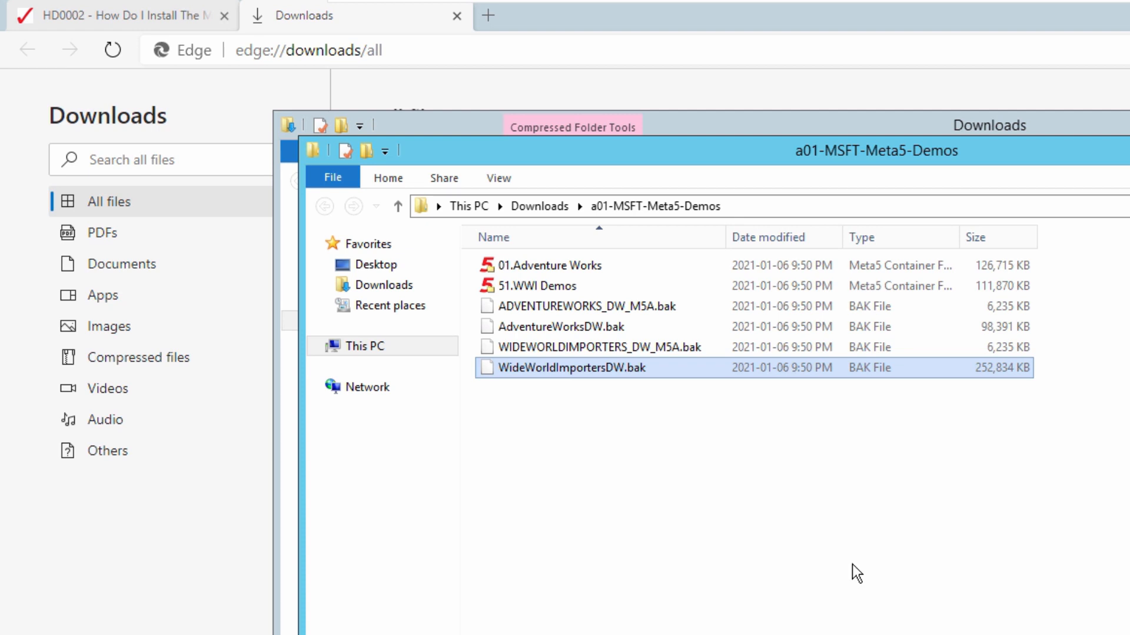
Close the demos folder and minimize the Downloads window and browser to reveal the desktop
click(866, 88)
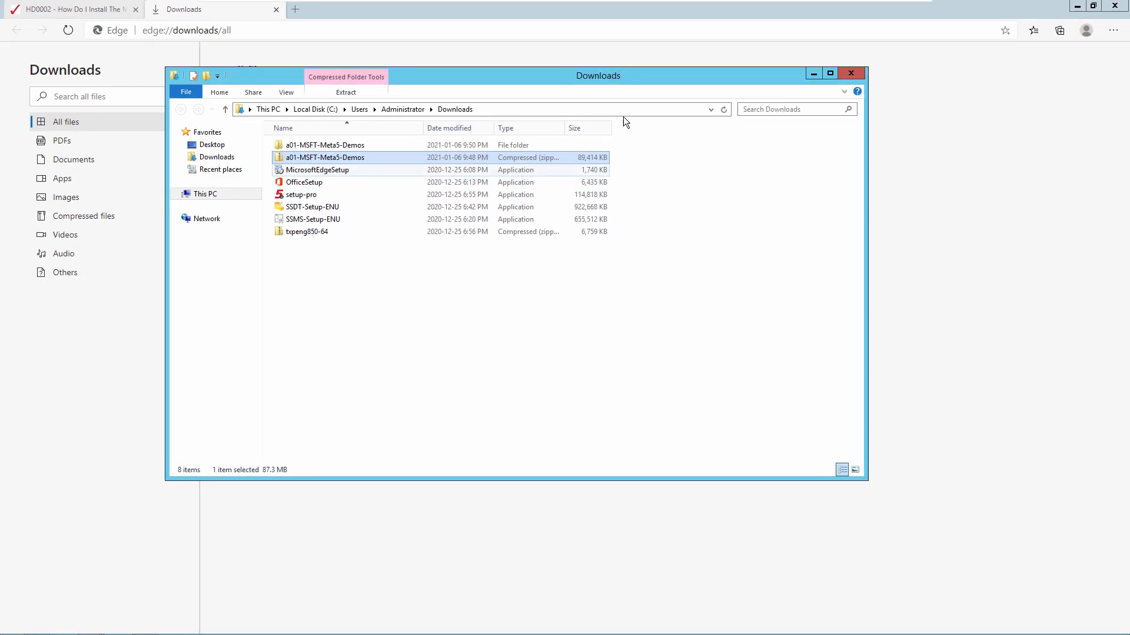
click(814, 73)
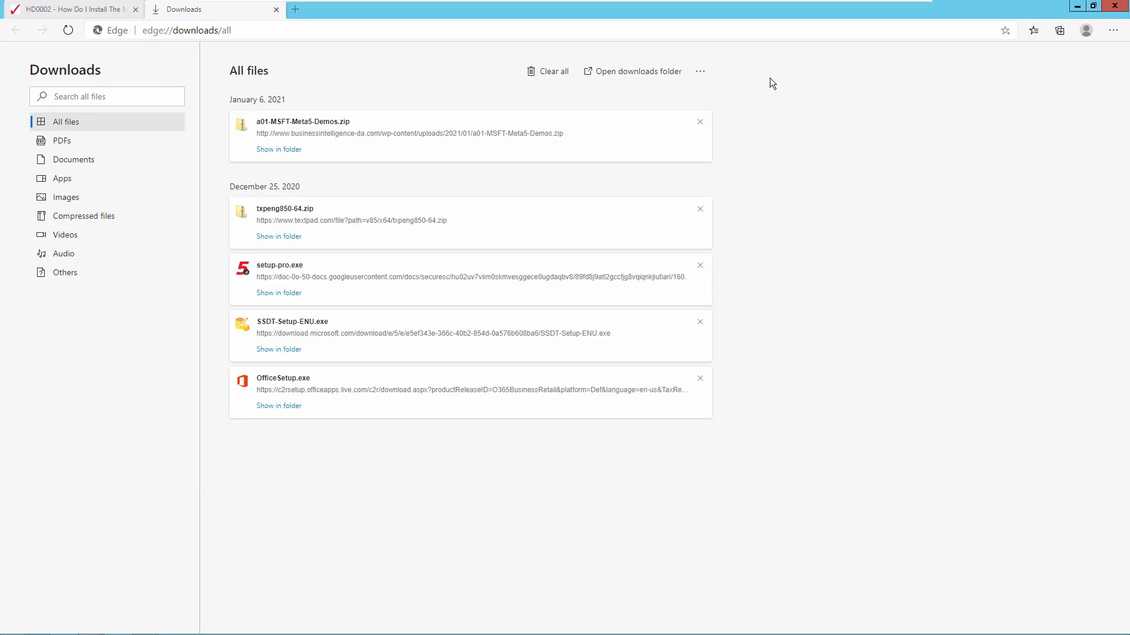
click(1078, 7)
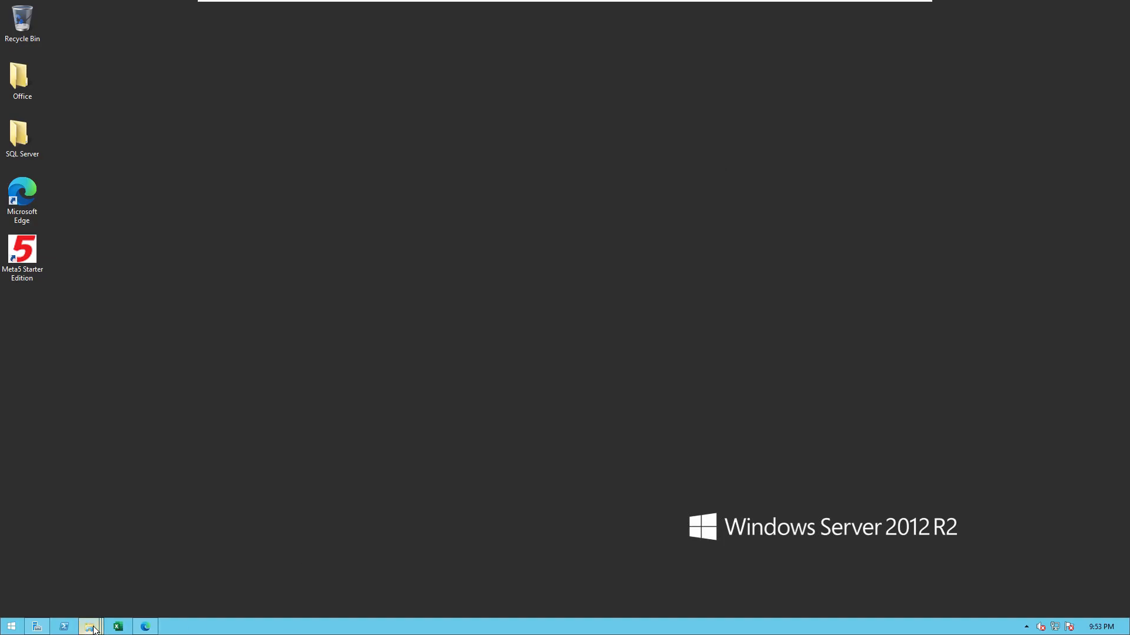
Open C:\SQLSERVERDATA in This PC, then the desktop SQL Server shortcuts folder
mouse_move(88, 627)
click(74, 567)
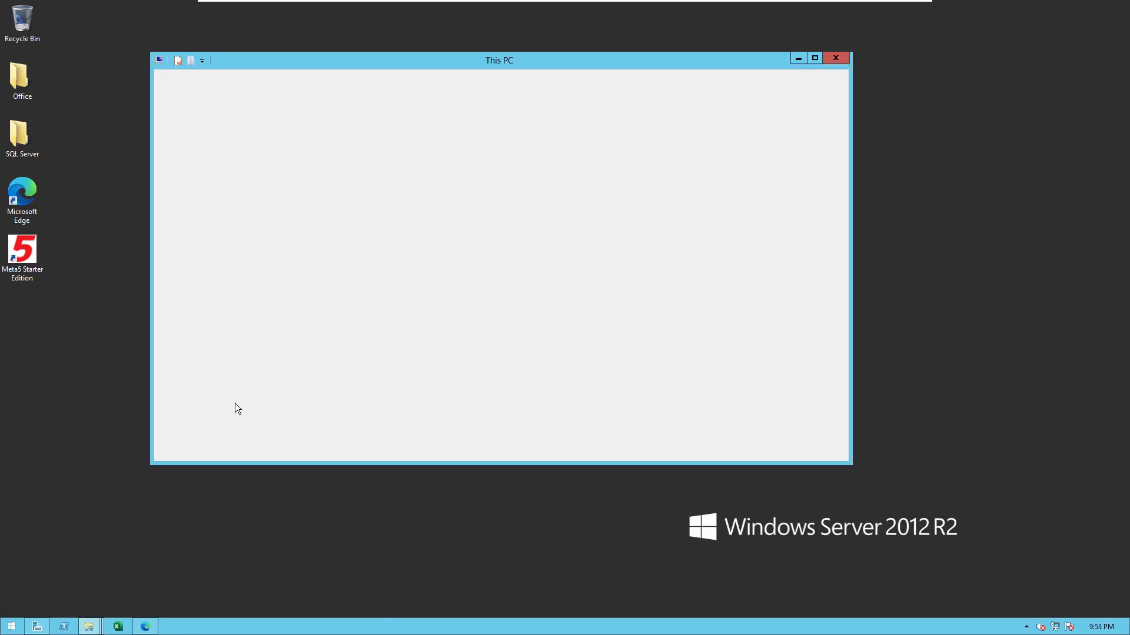
double_click(349, 221)
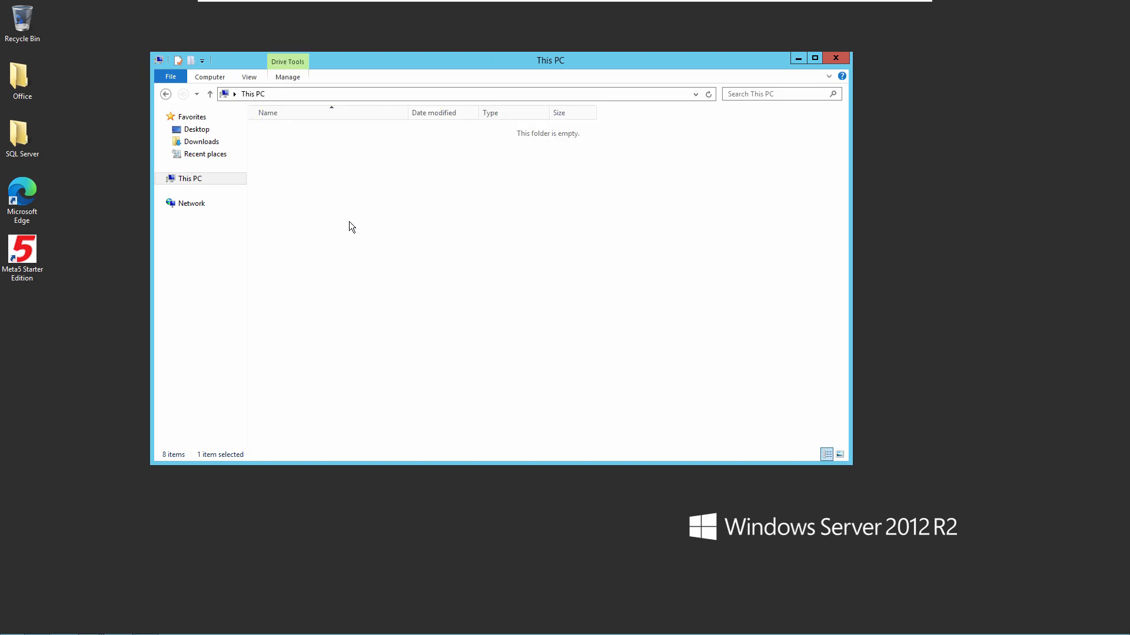
double_click(299, 167)
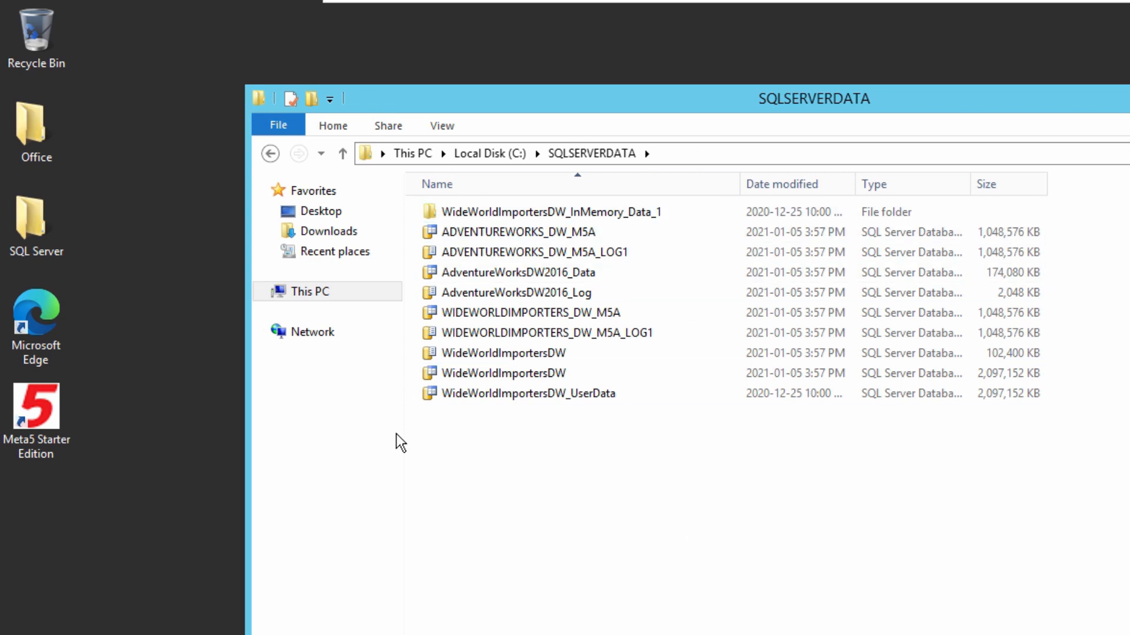
click(29, 232)
double_click(30, 231)
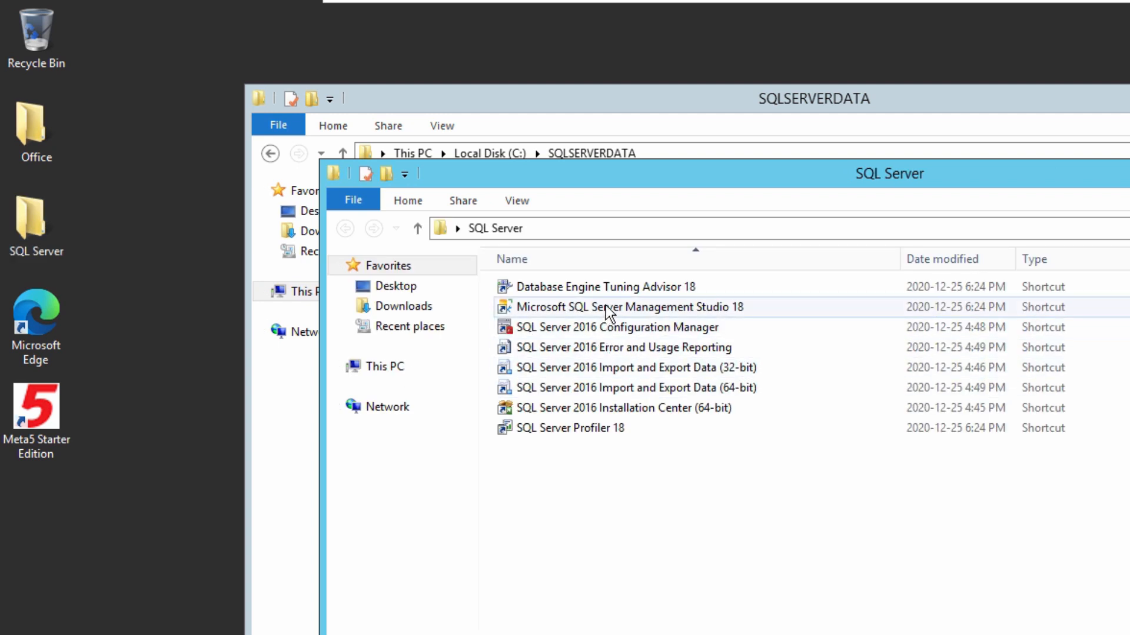
Launch Management Studio 18, connect to META5DEV01, expand Databases, then minimize it
click(605, 306)
double_click(605, 305)
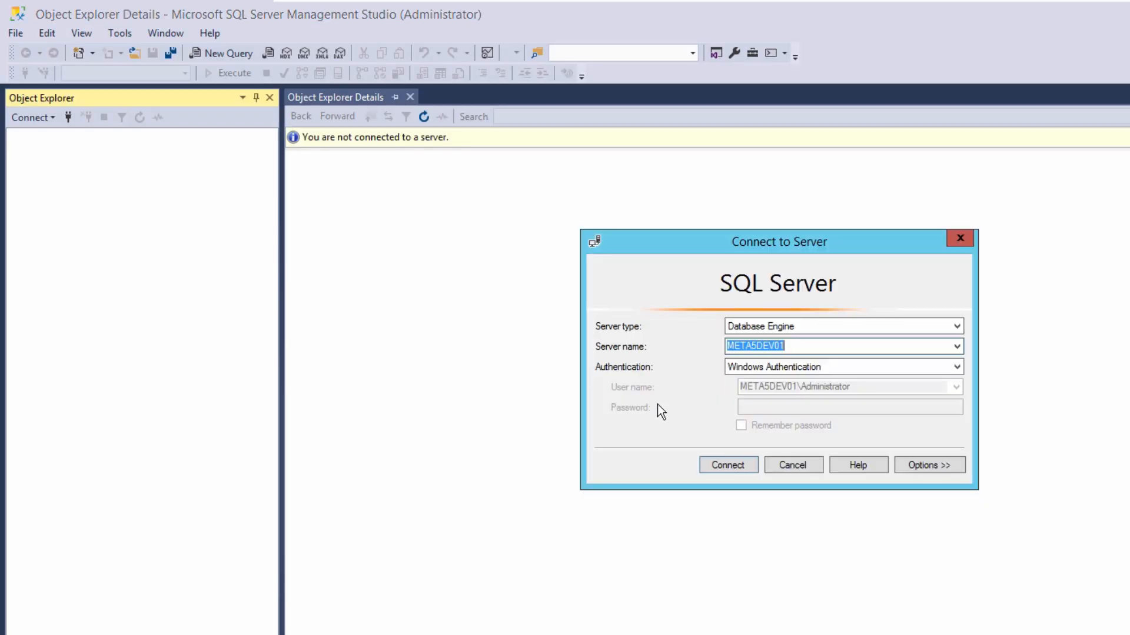
click(725, 466)
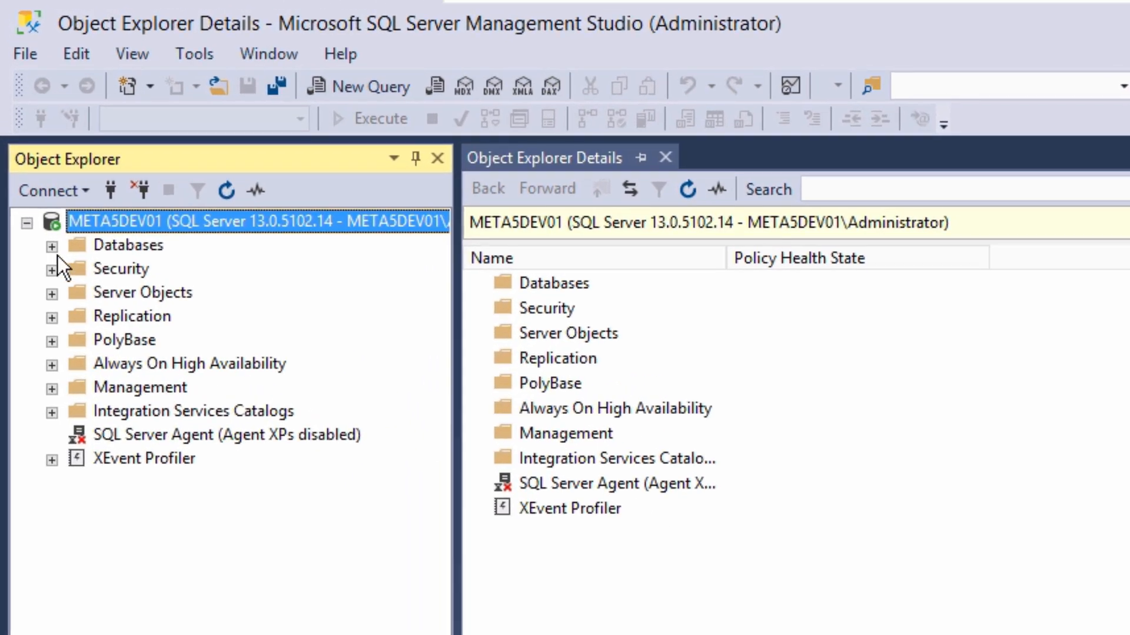
click(52, 248)
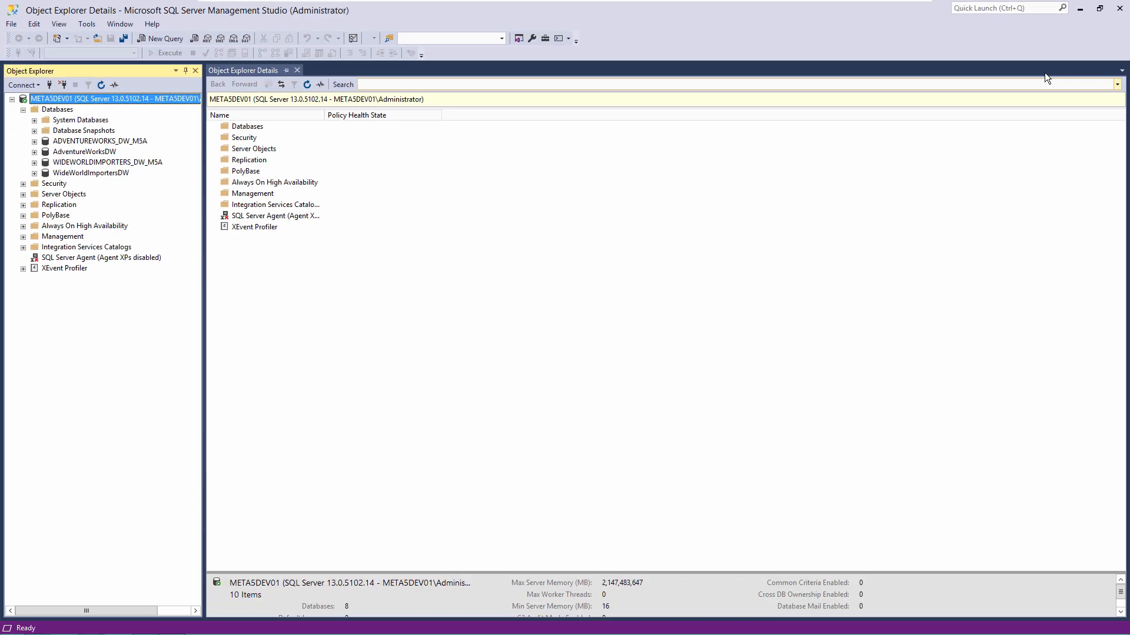
click(1080, 8)
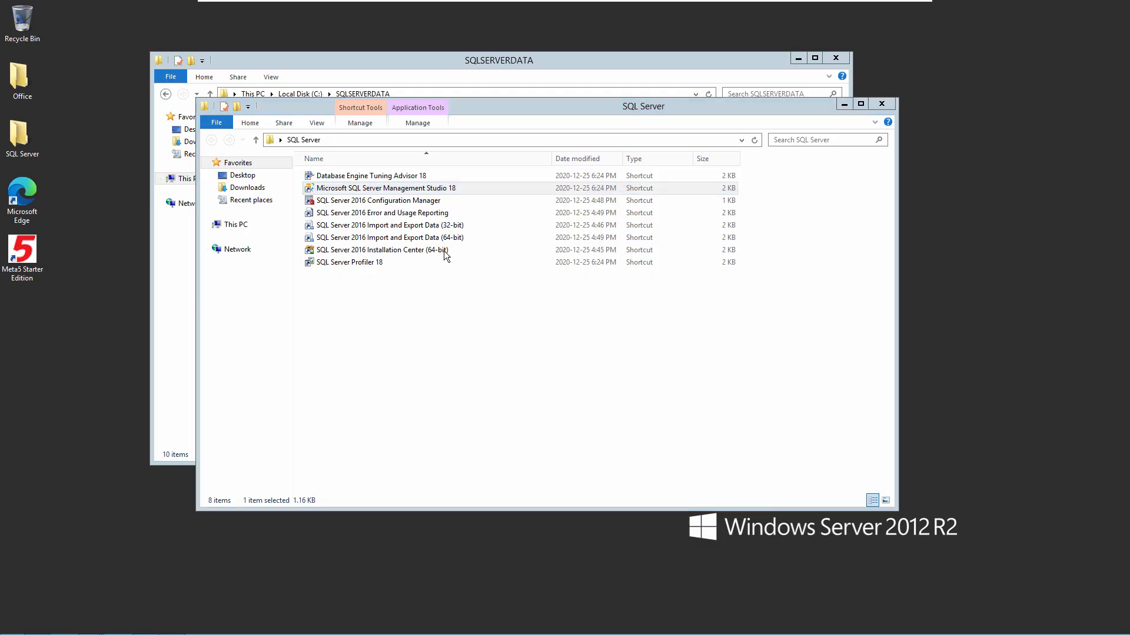
Minimize both Explorer windows and launch Meta5 Starter Edition from the desktop
click(847, 104)
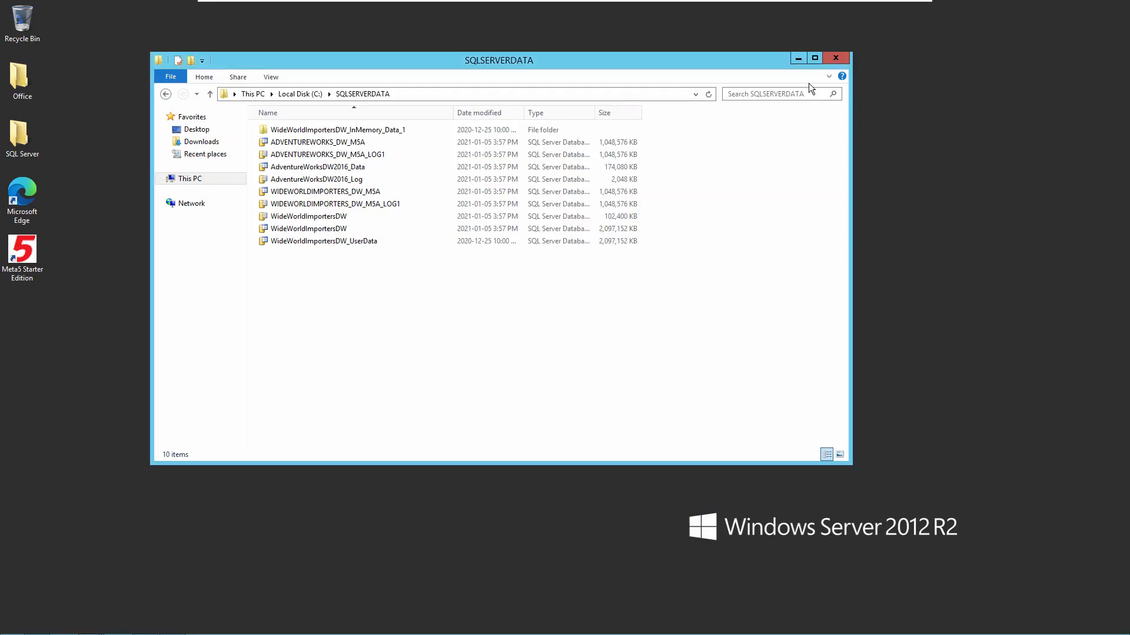
click(797, 59)
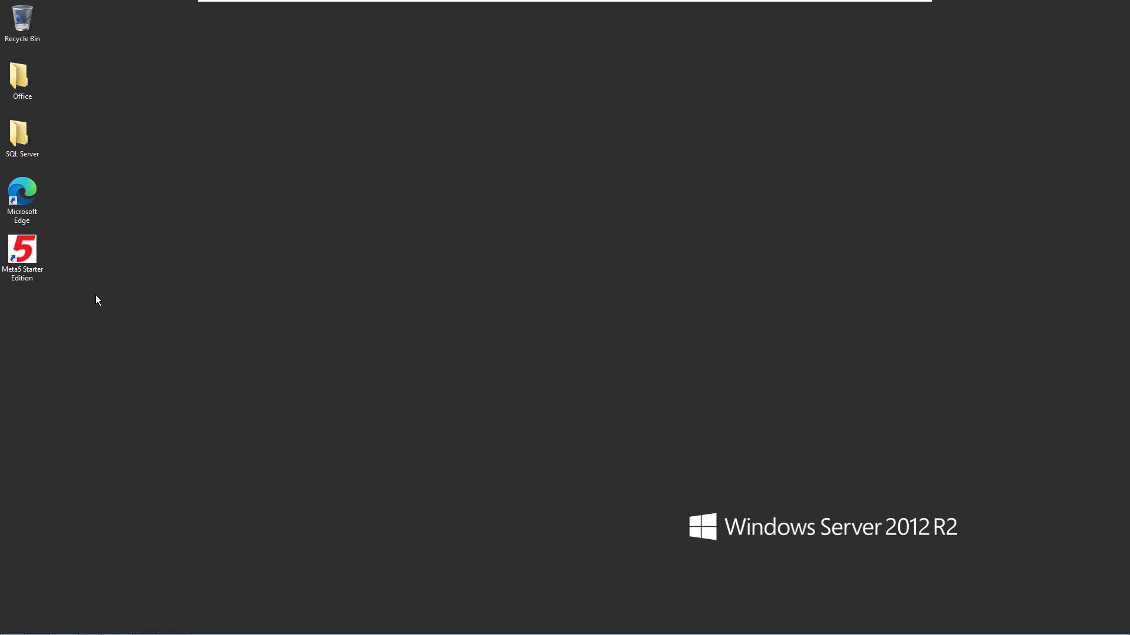
double_click(27, 257)
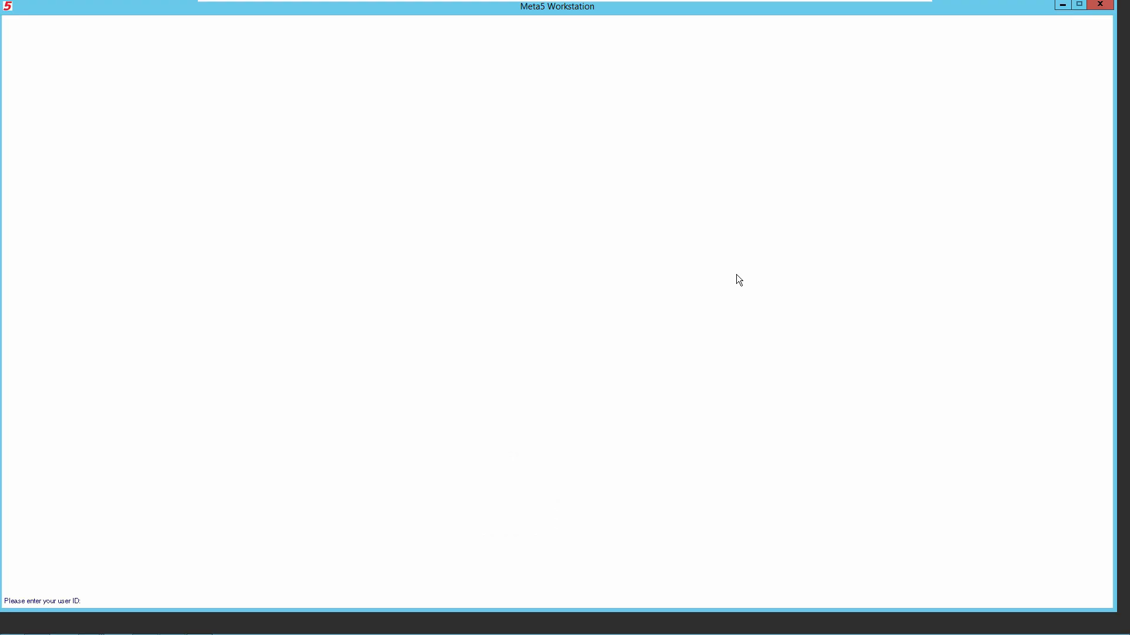
Sign in to Meta5 with user ID guest and the account password
text(guest)
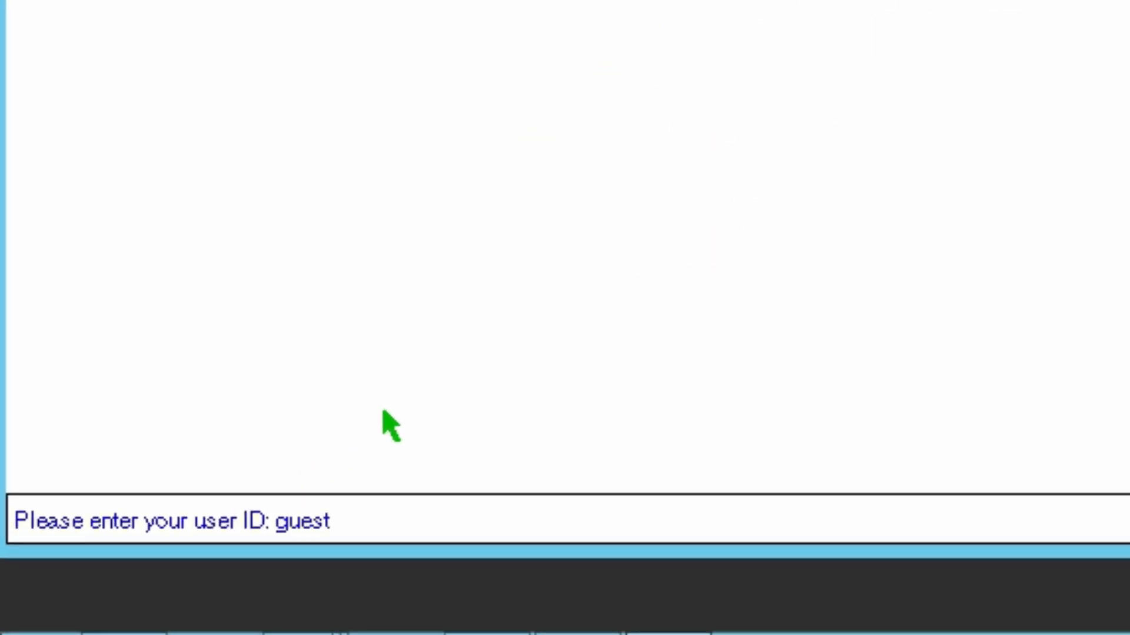
key(Return)
text(****)
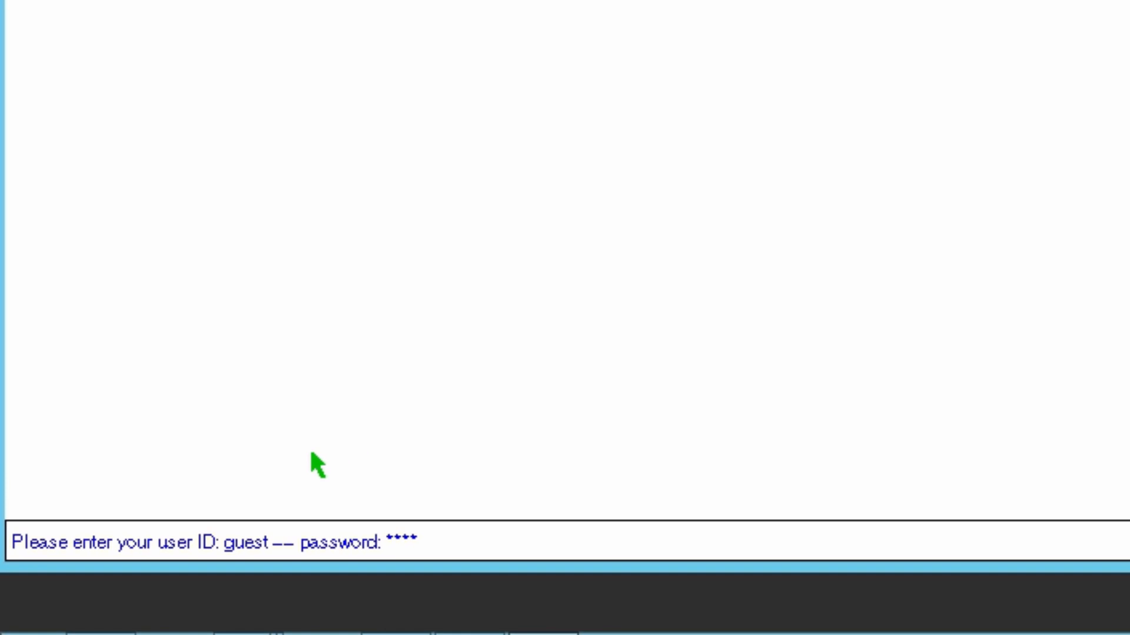
key(Return)
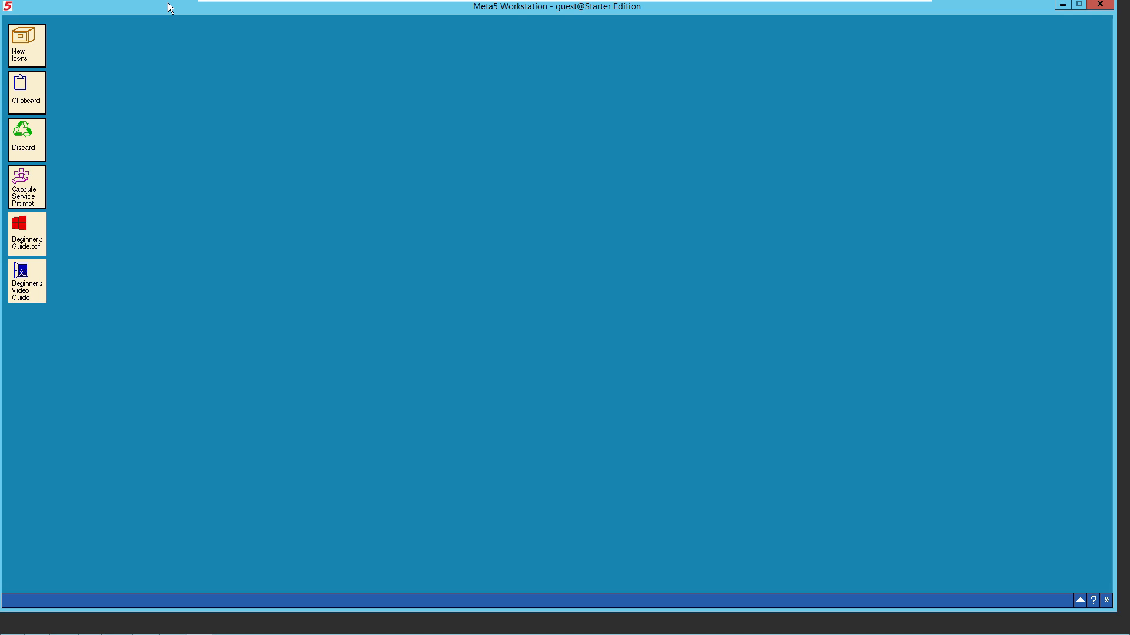
Place the a01-MSFT-Meta5-Demos folder window left of Meta5 and select 01.Adventure Works
drag(168, 5, 629, 5)
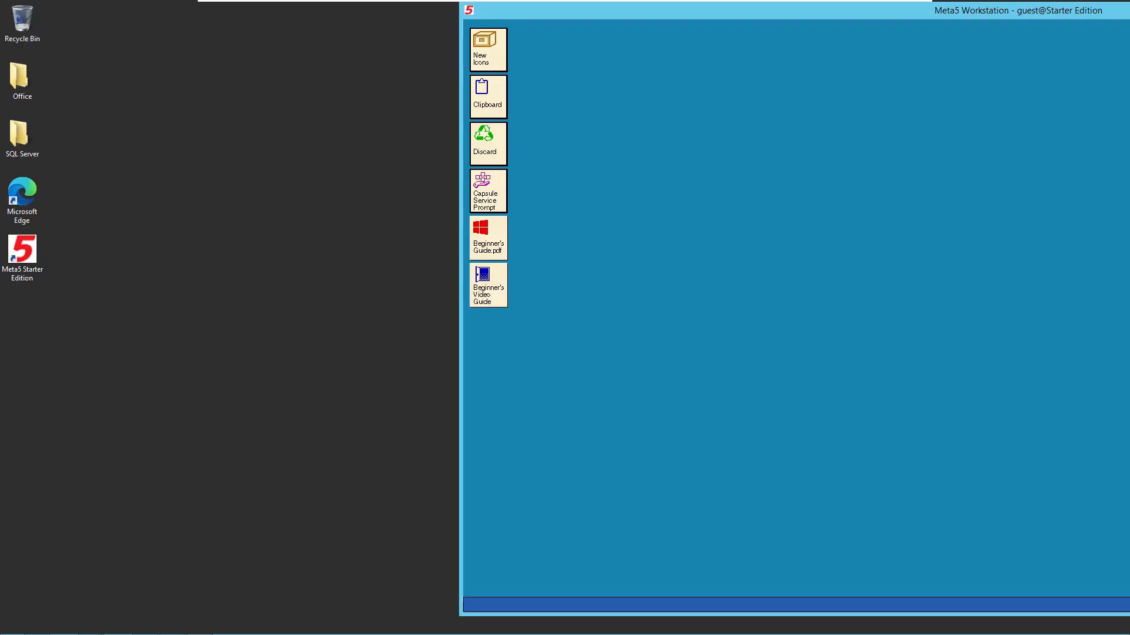
click(88, 627)
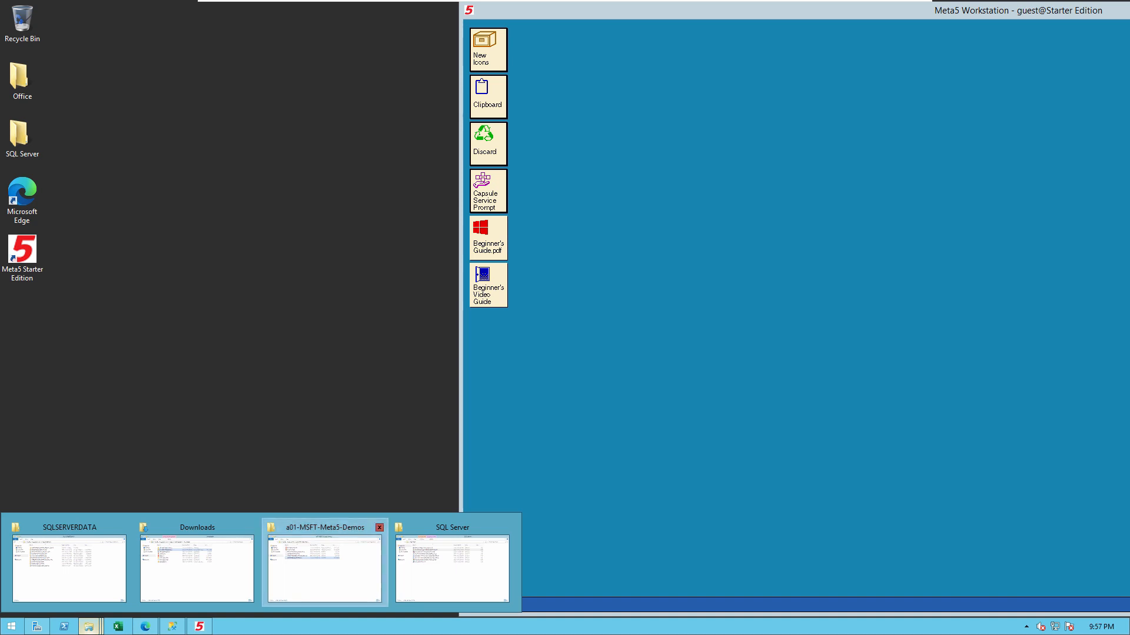
click(325, 565)
drag(544, 90, 400, 64)
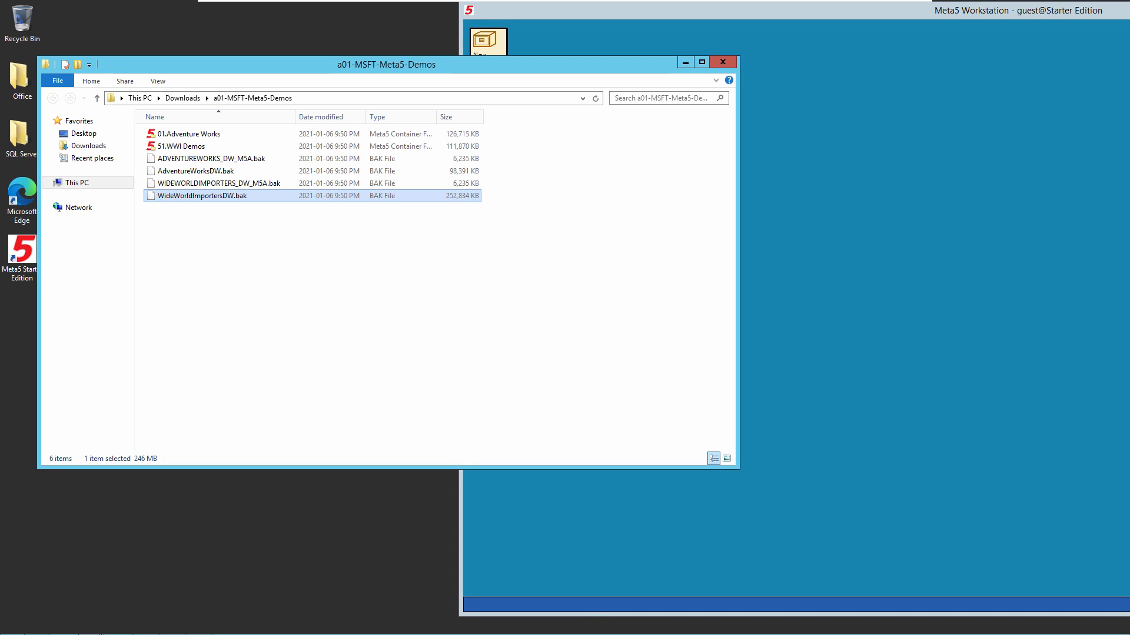
drag(737, 468, 427, 464)
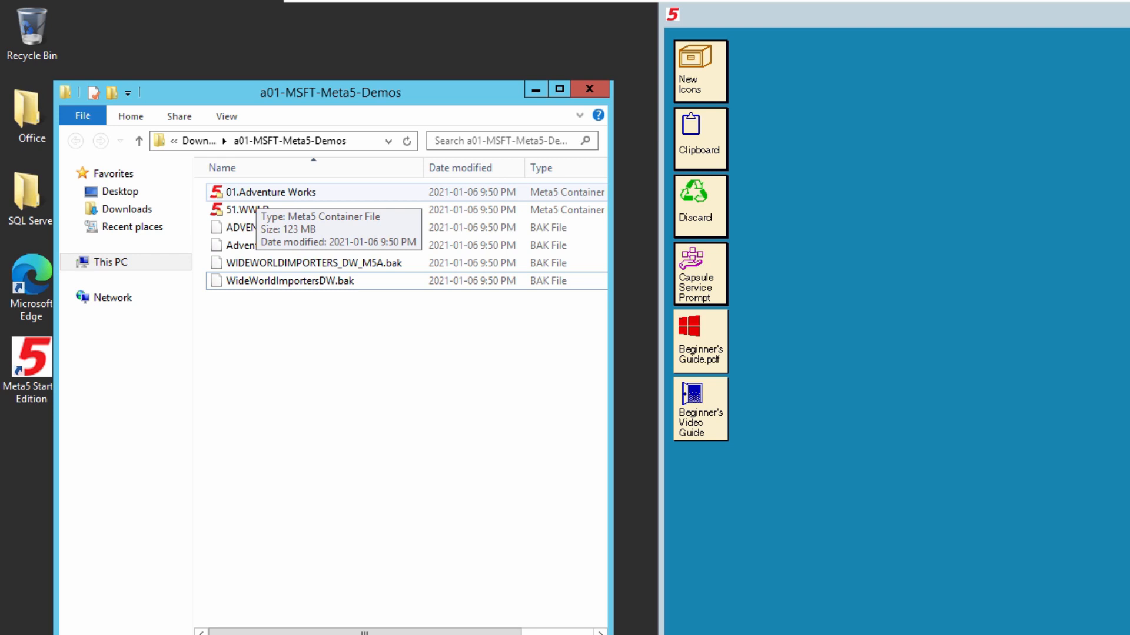
click(257, 193)
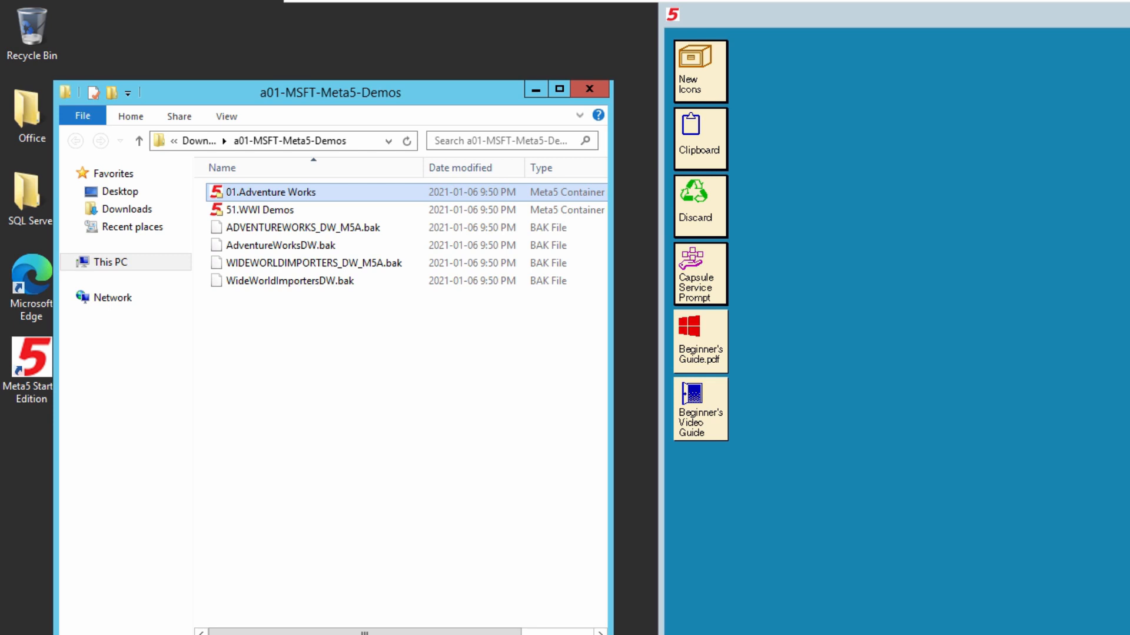
Drop the 01.Adventure Works container from Explorer onto the Meta5 desktop
drag(274, 193, 788, 294)
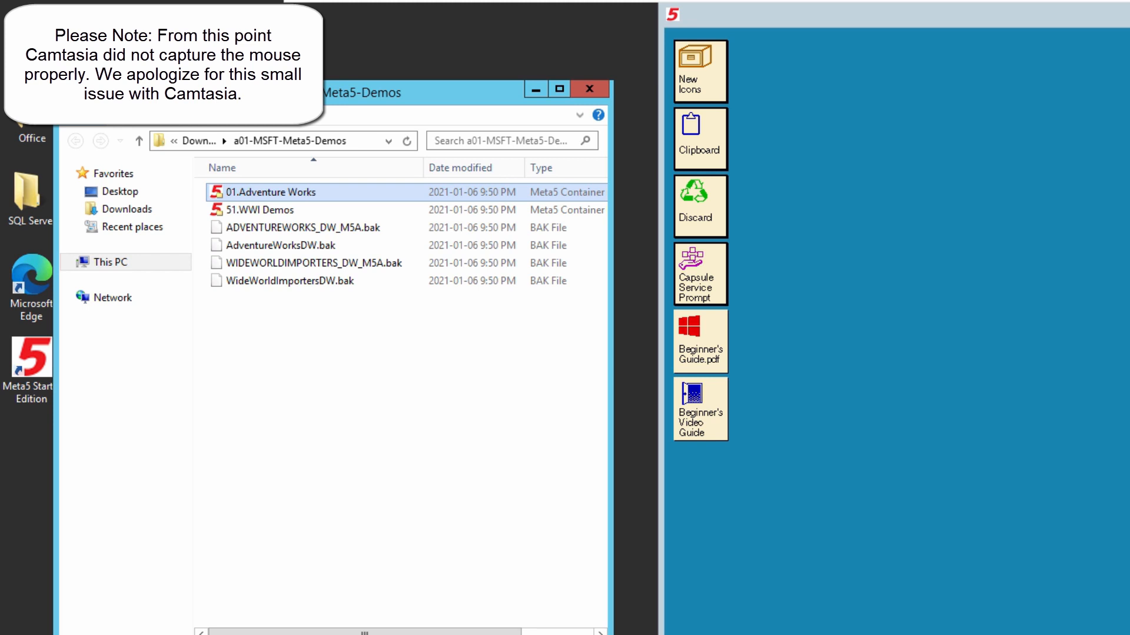
drag(271, 193, 1064, 274)
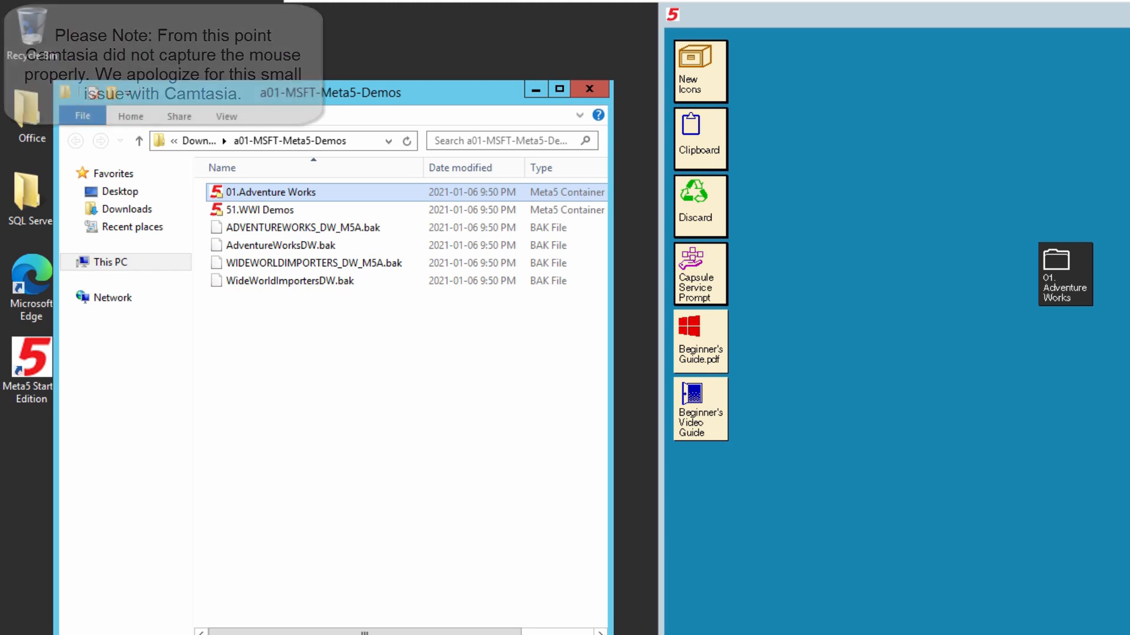
click(965, 306)
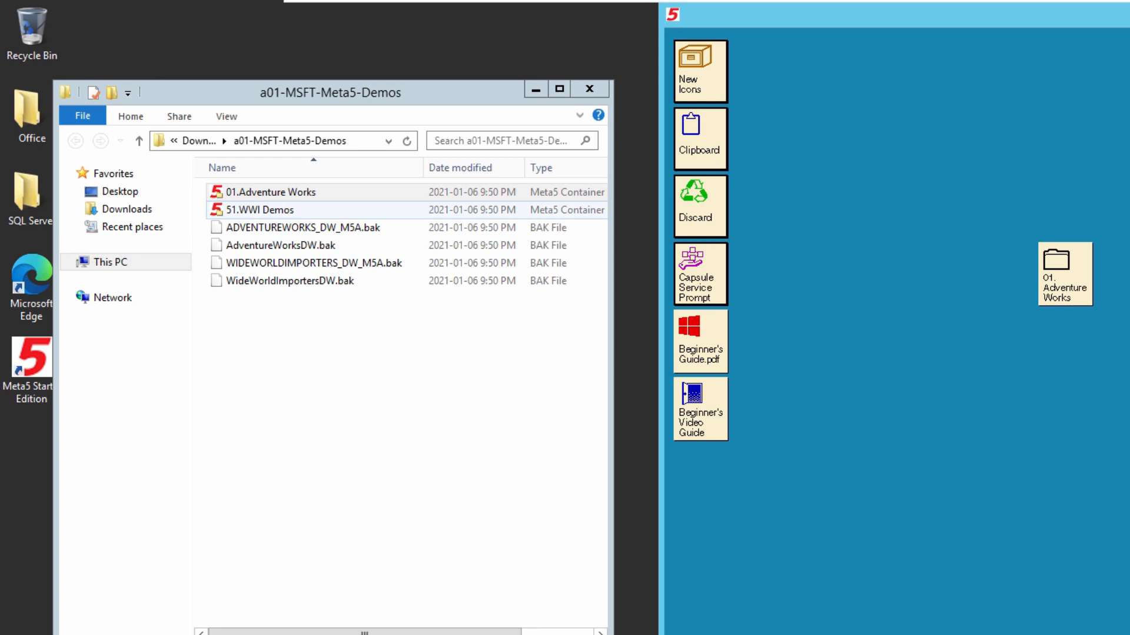
Import the 51.WWI Demos container into Meta5 and move the Meta5 window back left
double_click(260, 210)
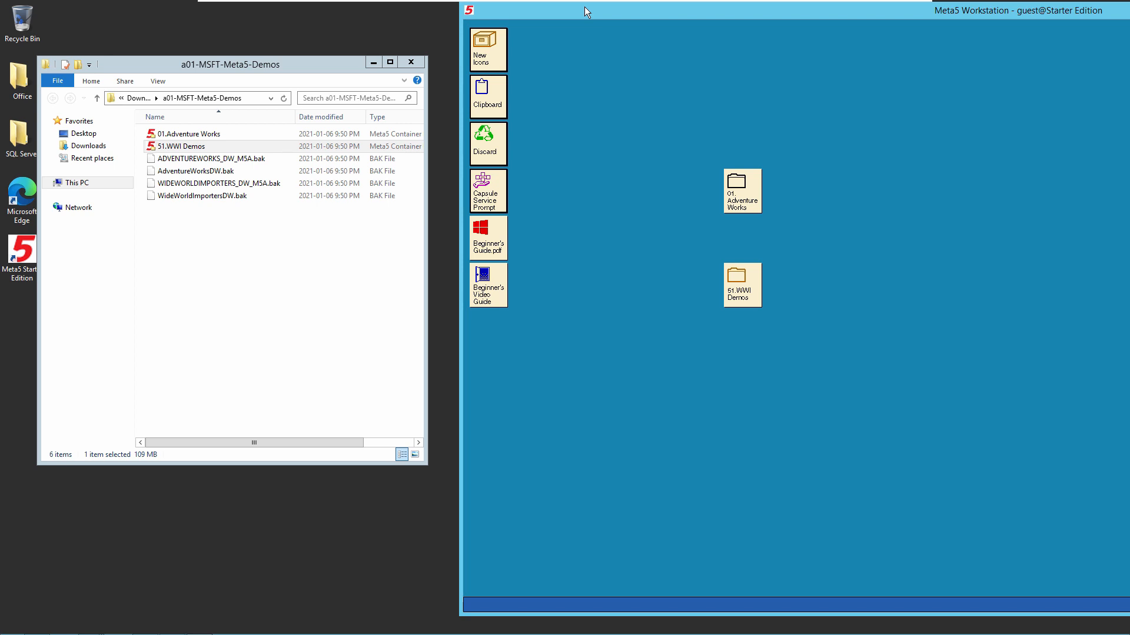
drag(585, 5, 124, 5)
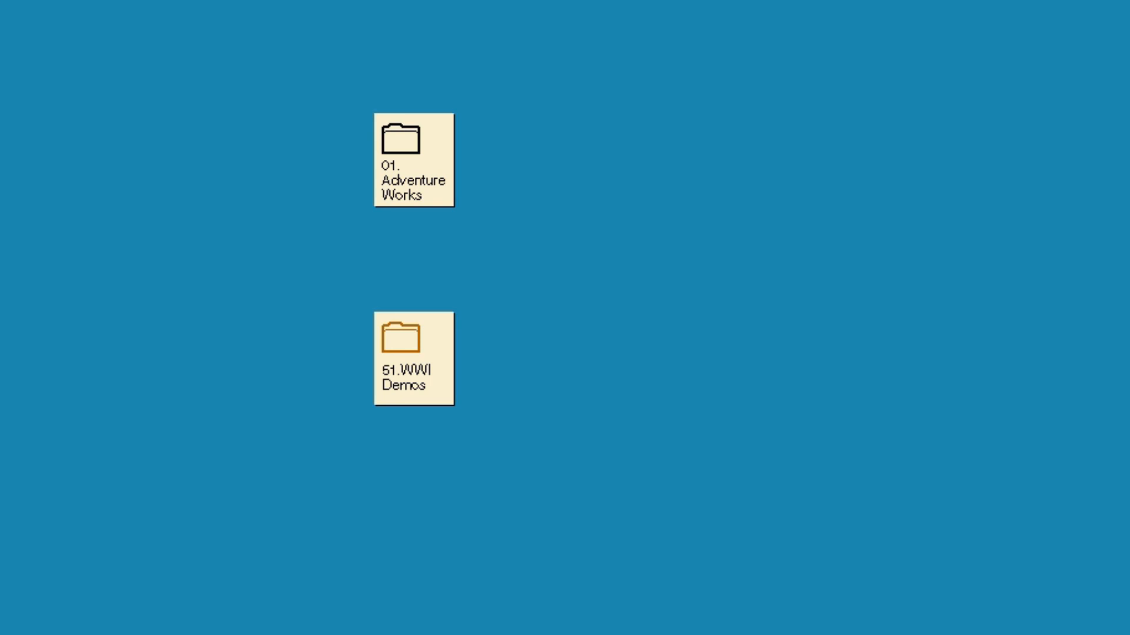
Open 01.Adventure Works, look over its four items, then open 02.AWorks Sample Query Icons
double_click(414, 160)
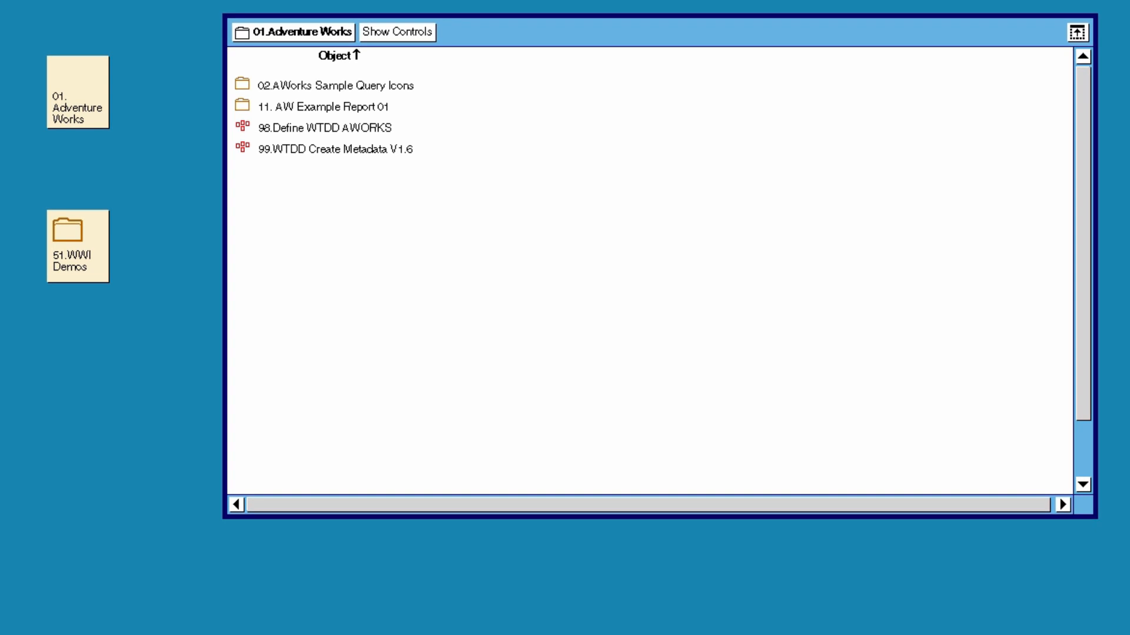
click(659, 32)
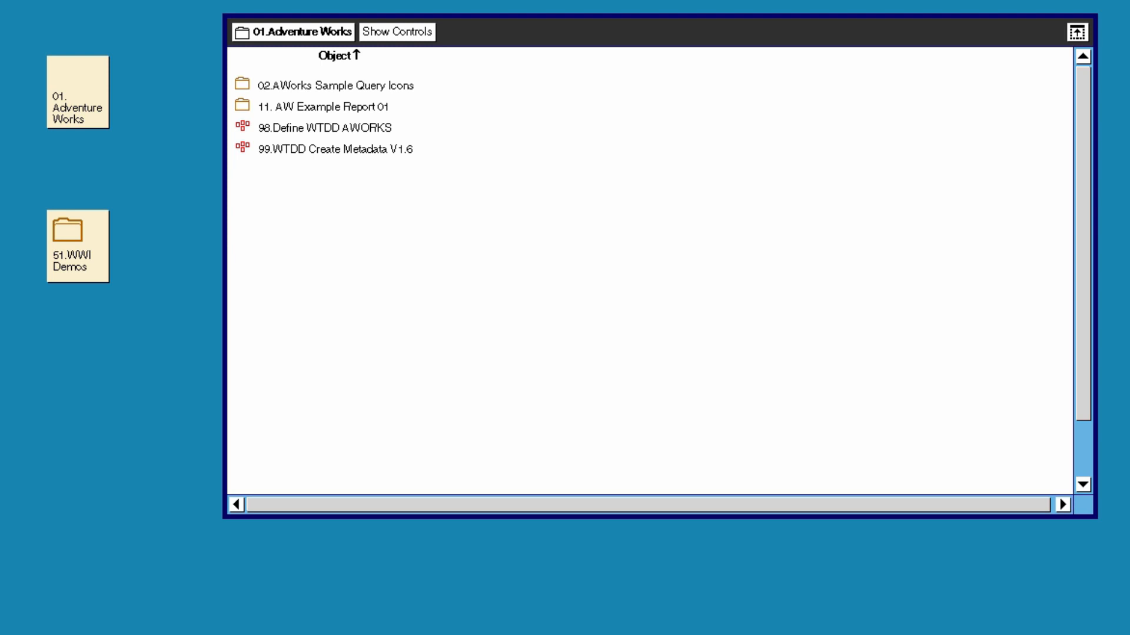
click(336, 85)
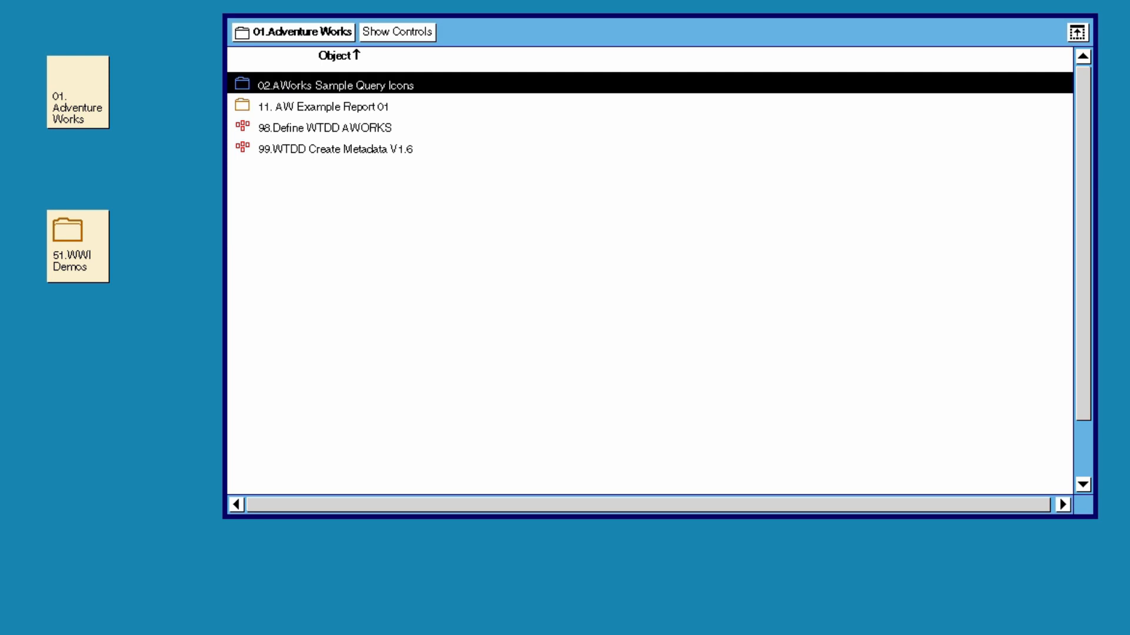
click(323, 107)
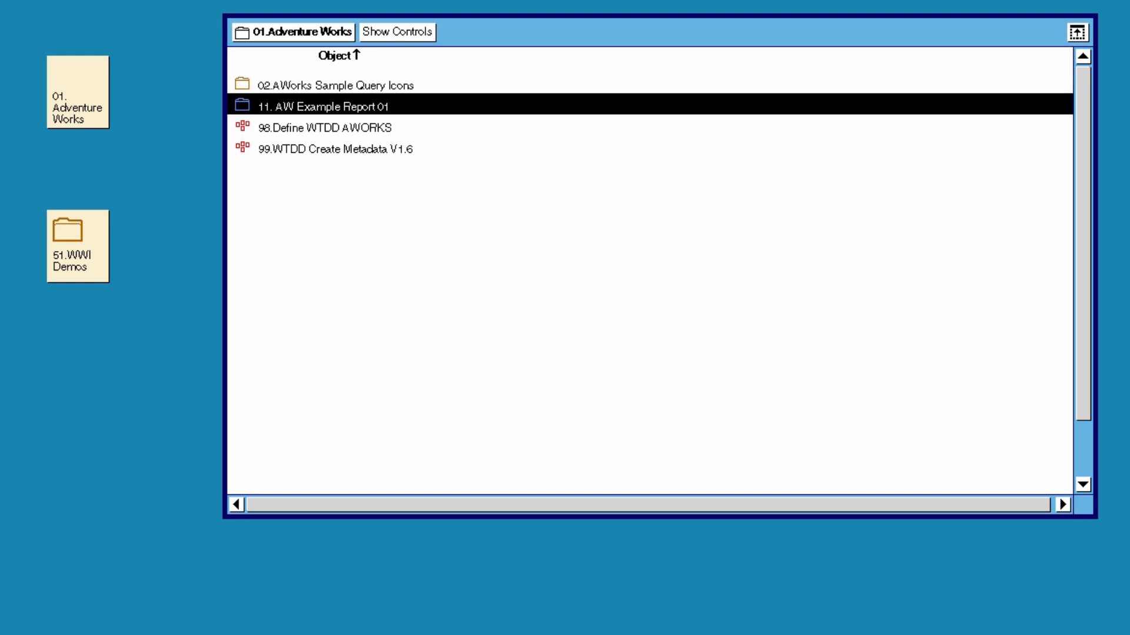
click(324, 128)
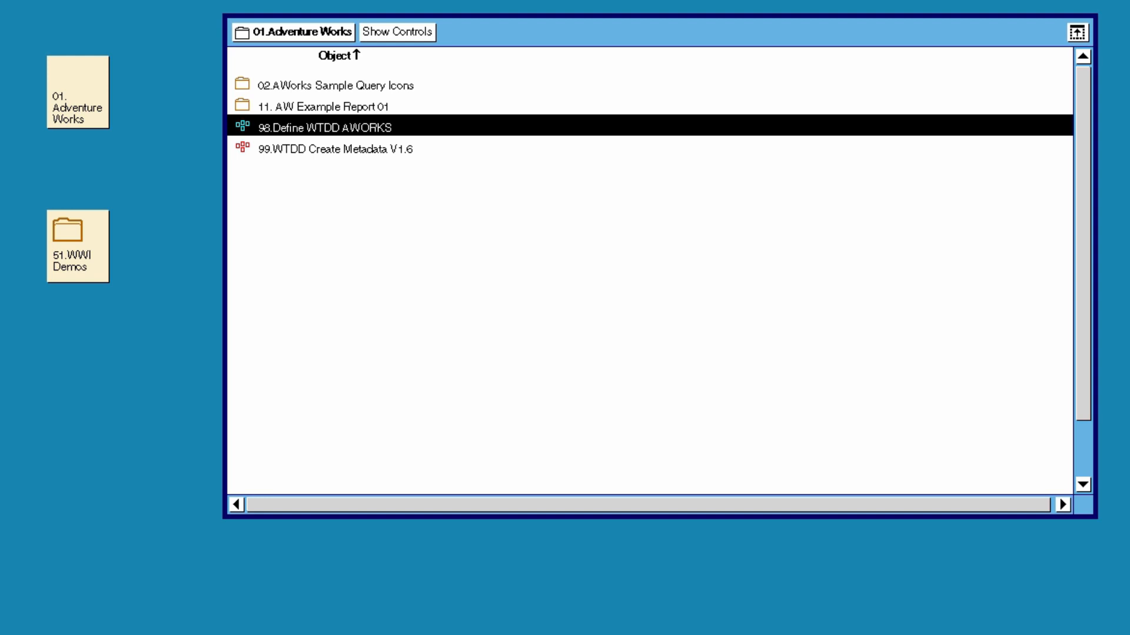
click(335, 149)
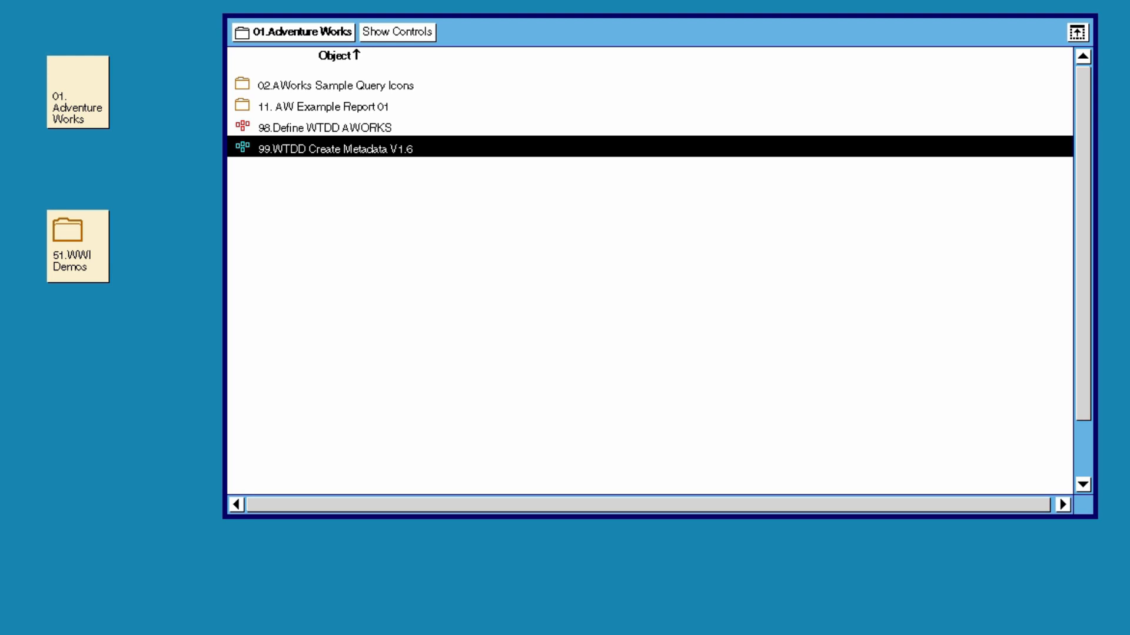
double_click(335, 85)
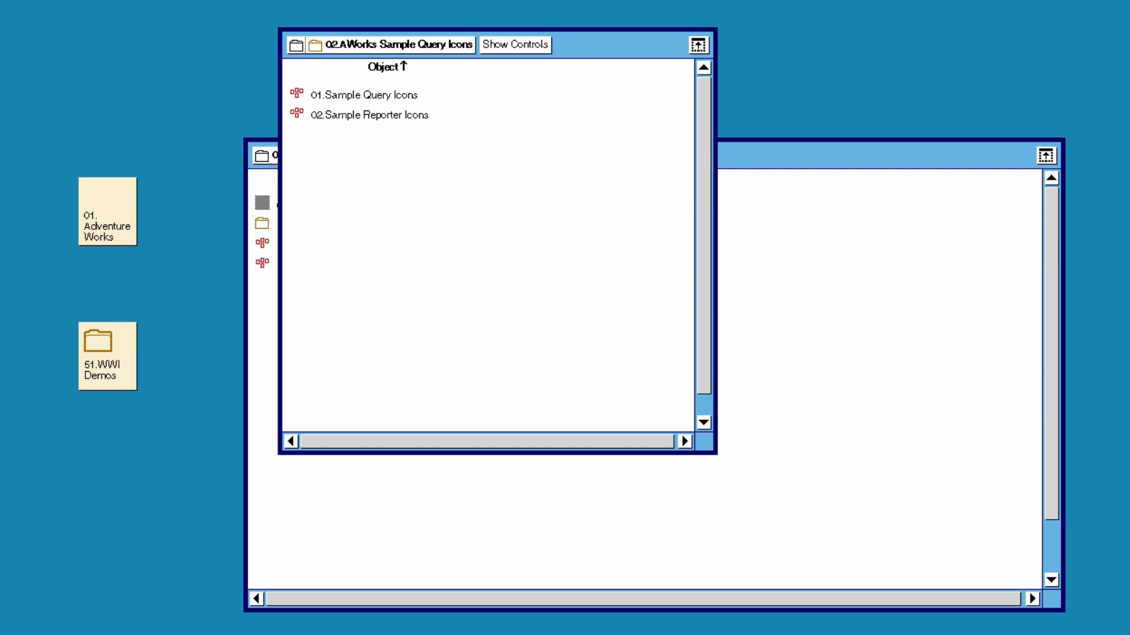
Open the 01.Sample Query Icons capsule and select an Internet Sales query icon
double_click(364, 95)
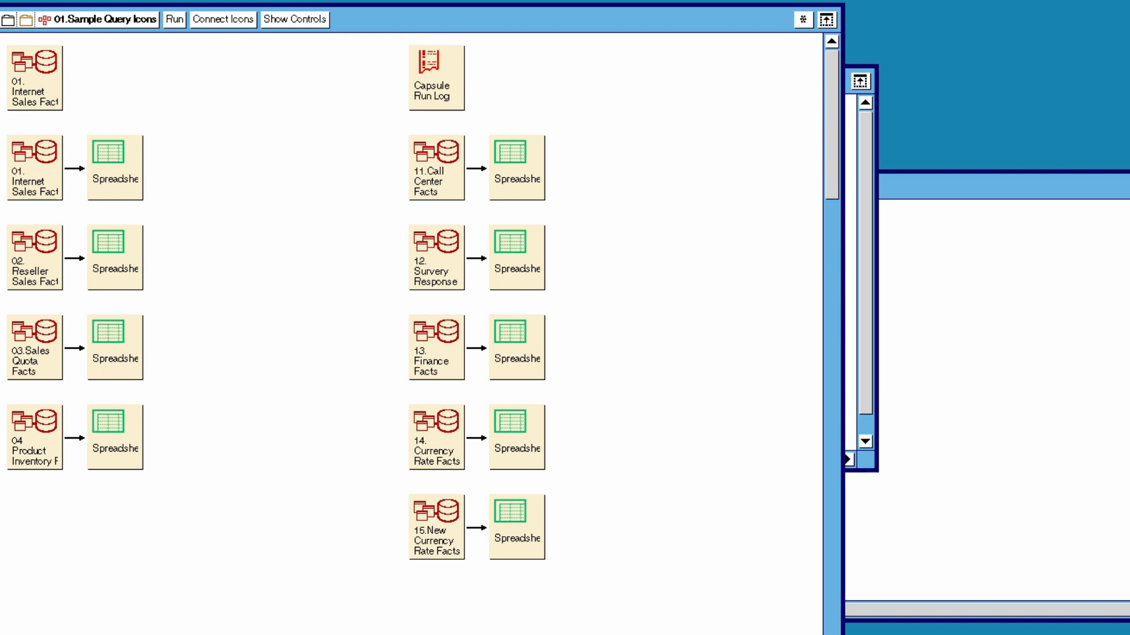
click(34, 168)
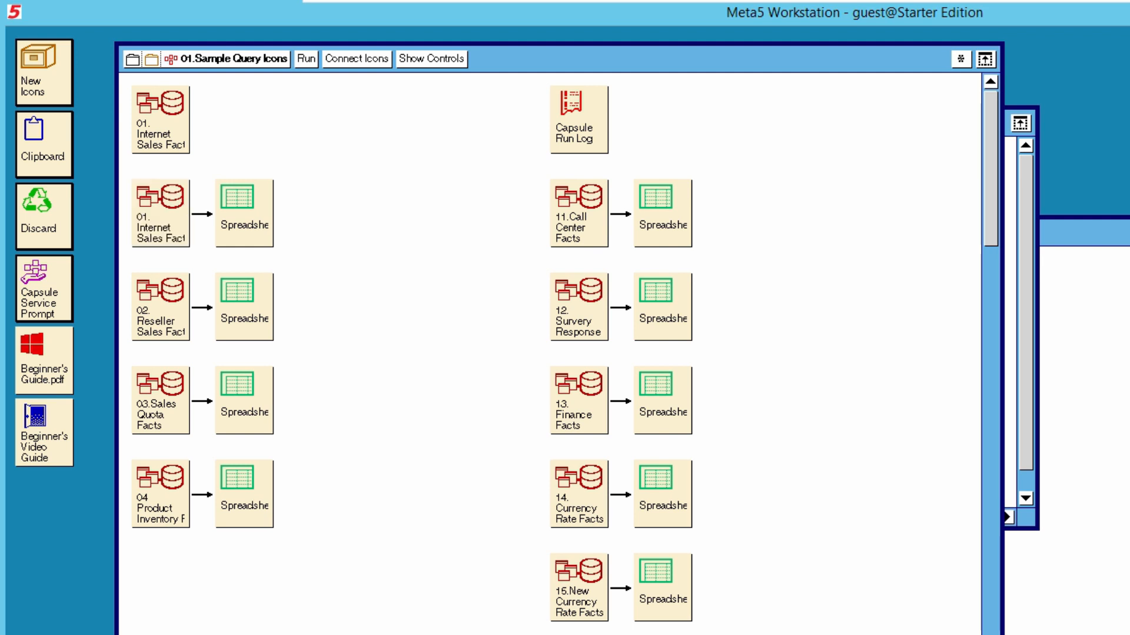
Close the sample query windows and open the 01. AW Example Report 01 capsule
click(226, 59)
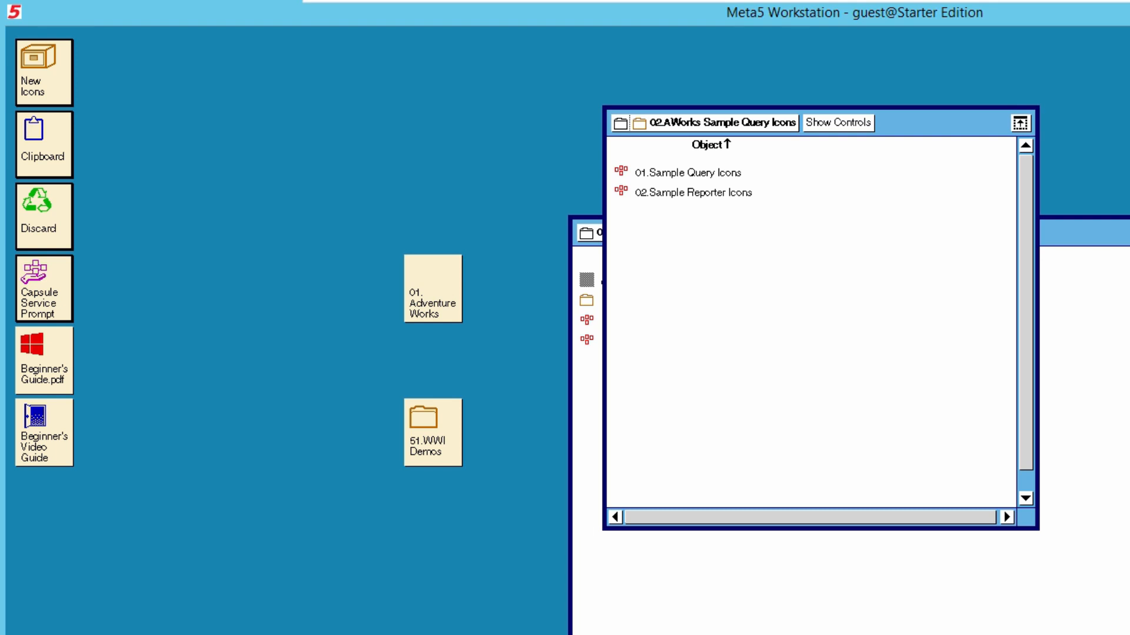
click(723, 122)
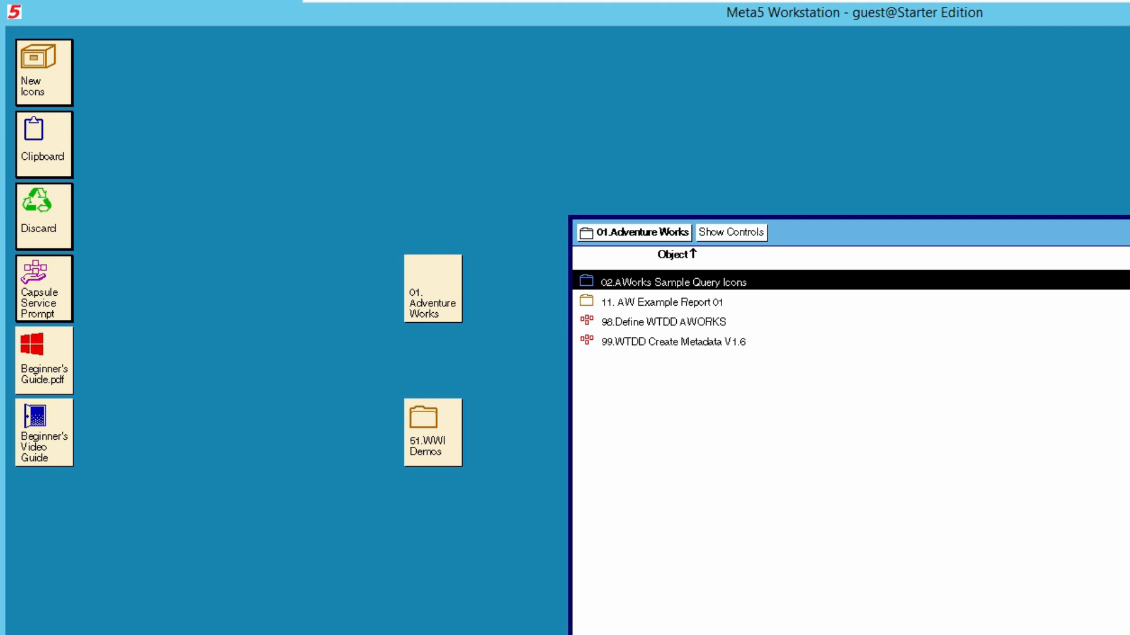
click(662, 303)
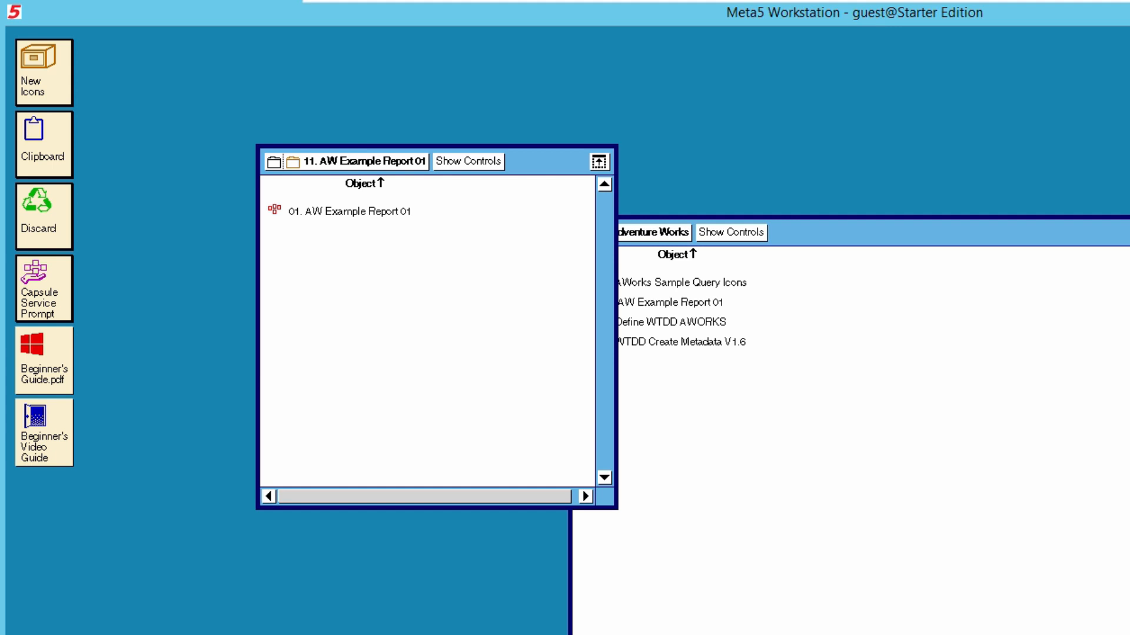
double_click(349, 211)
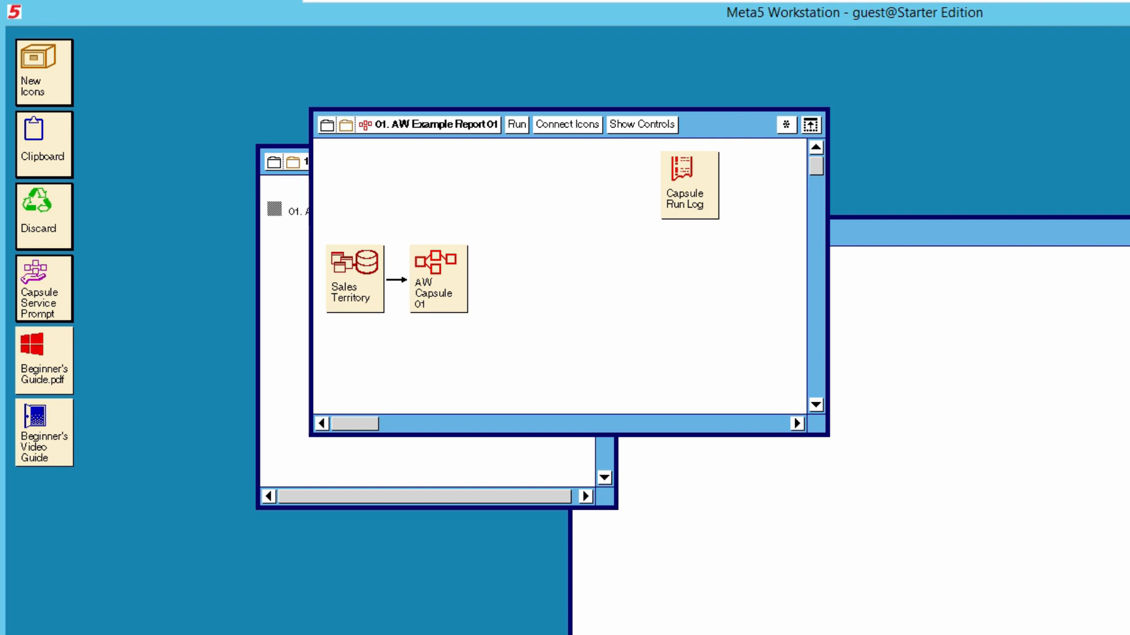
Open AW Capsule 01 and bring up Icon Options for its first PC Directory icon
click(438, 279)
double_click(438, 279)
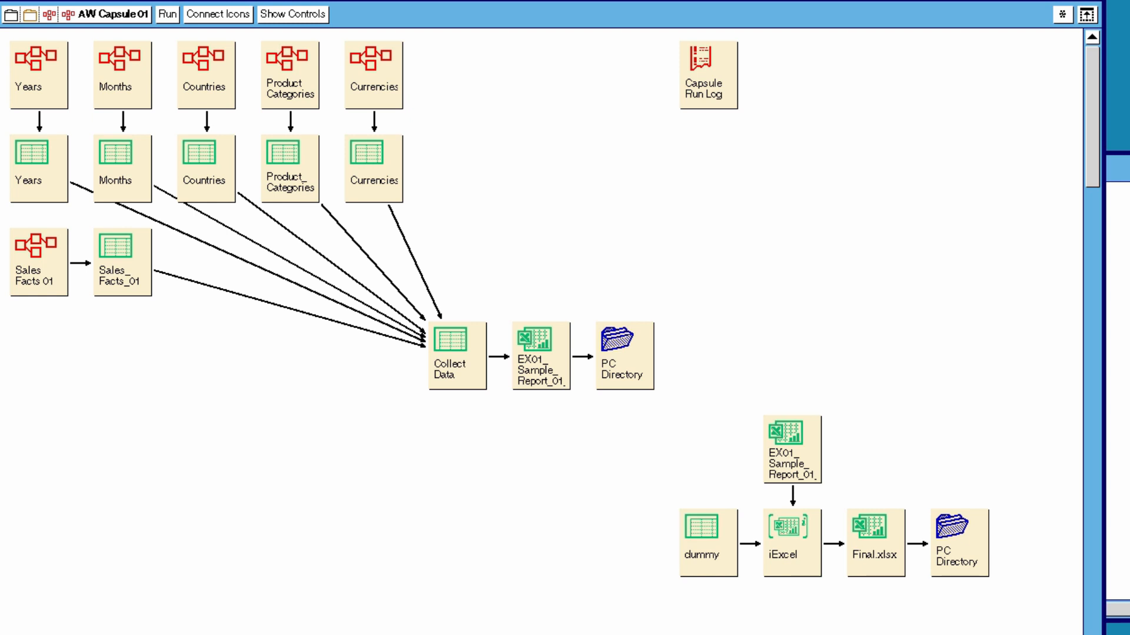
click(624, 356)
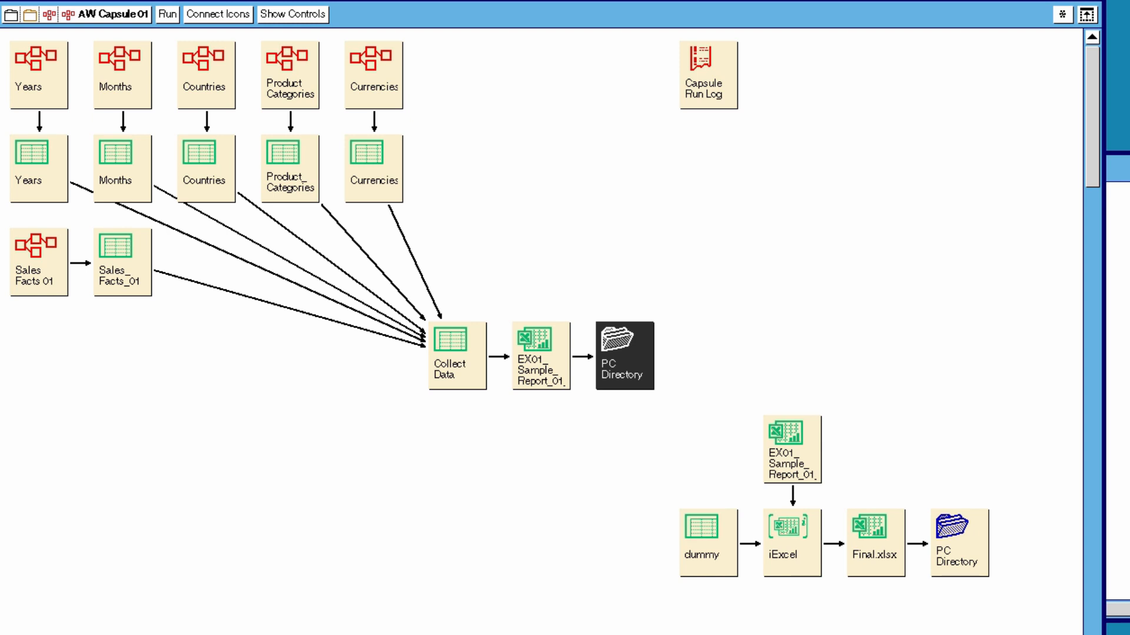
key(F4)
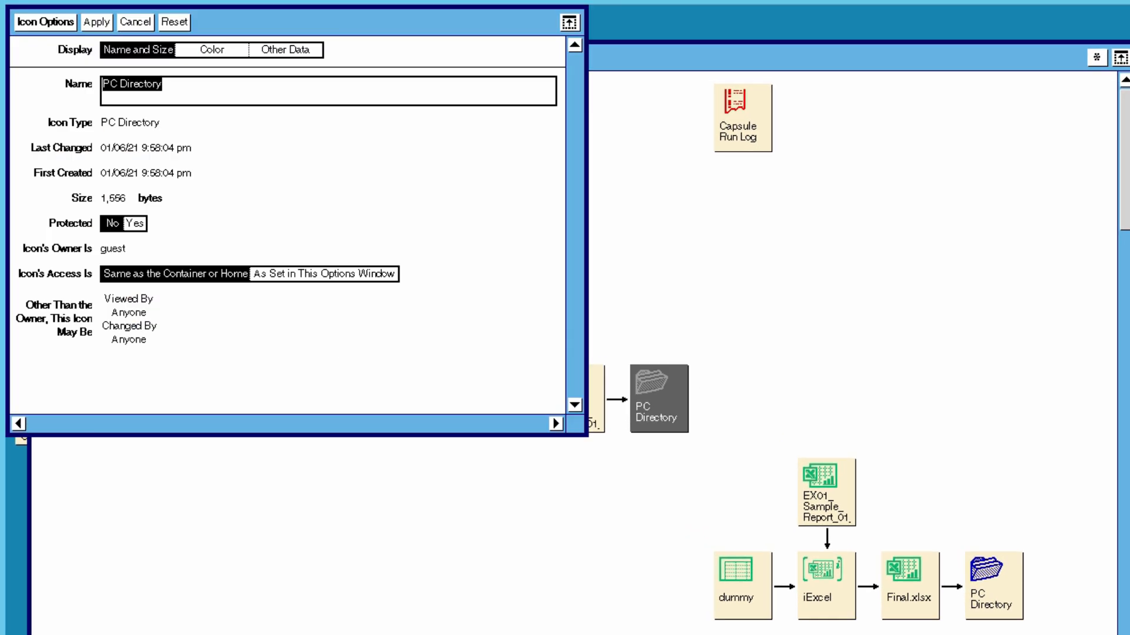
Show the PC Directory's Other Data, revealing Directory Name C:\A_BIDA_HOSTING
click(285, 50)
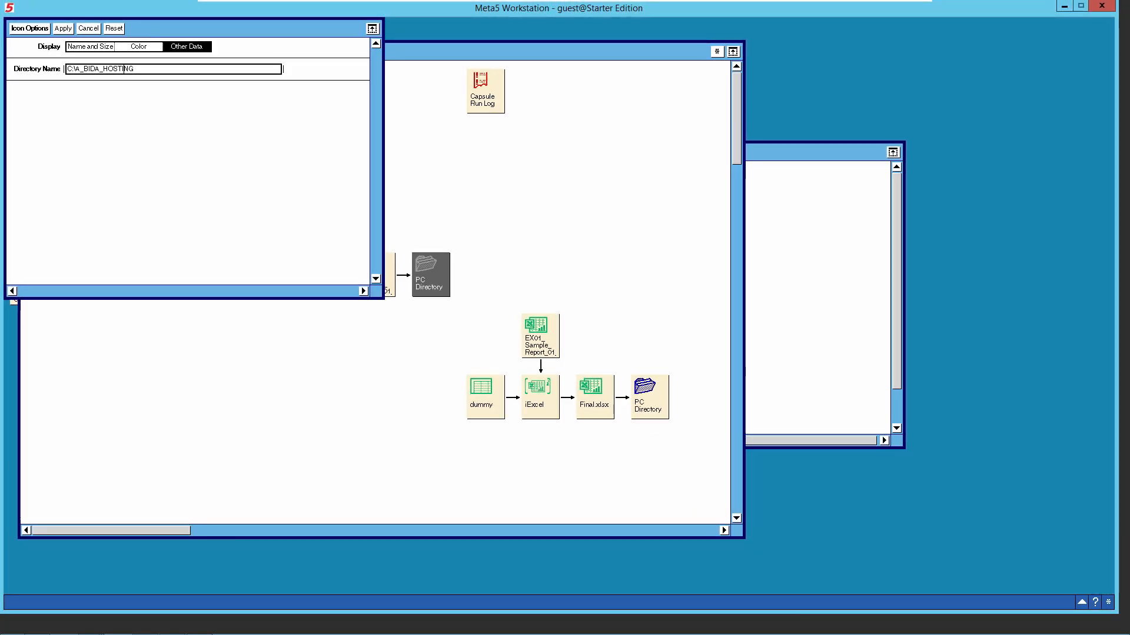
mouse_move(89, 626)
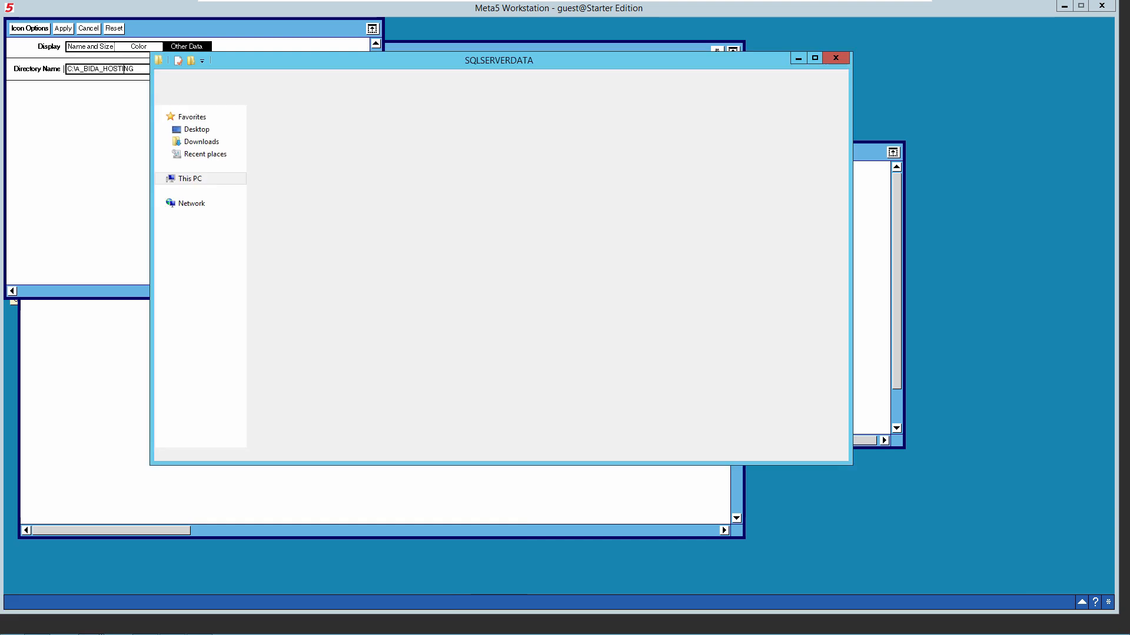
Create a new folder named A_BIDA_HOSTING at the root of Local Disk (C:)
click(69, 568)
click(300, 94)
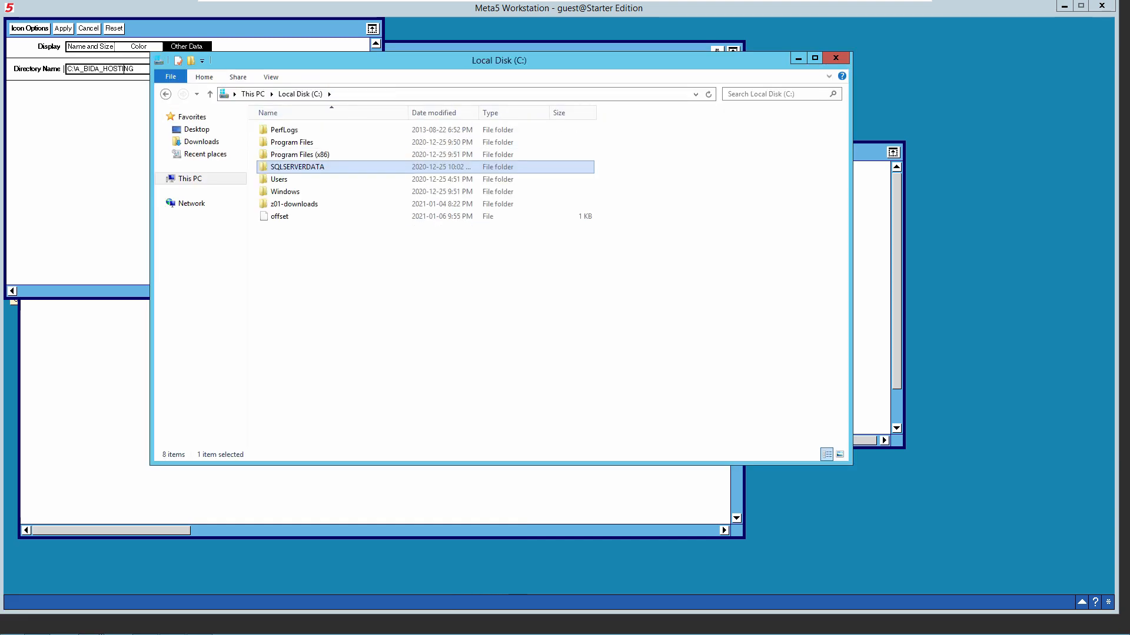
right_click(339, 270)
mouse_move(365, 388)
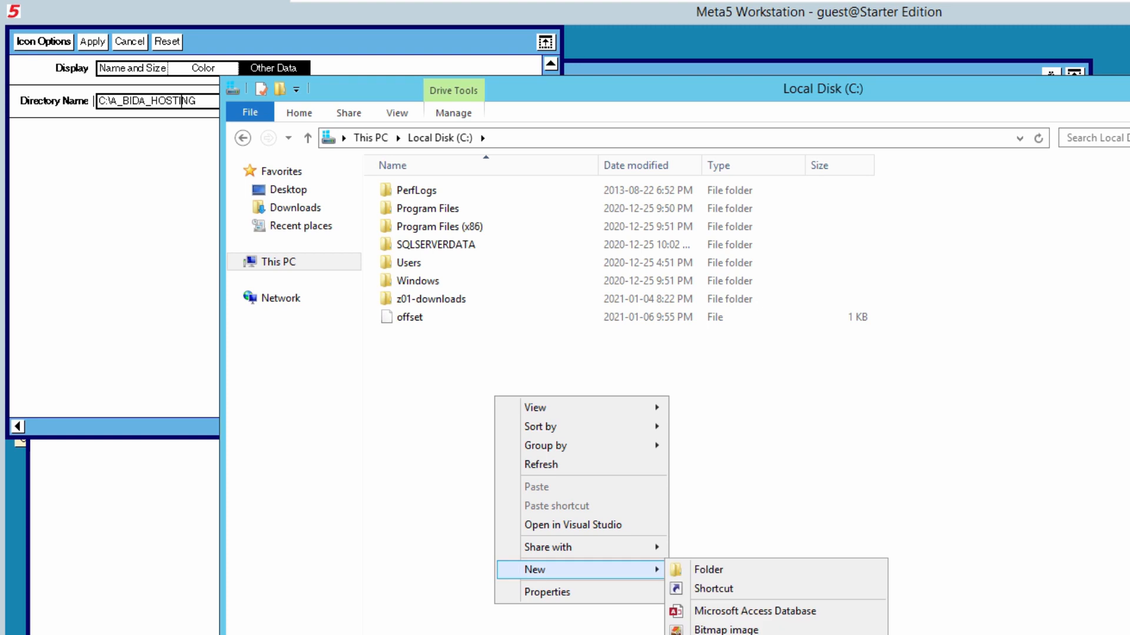
click(709, 570)
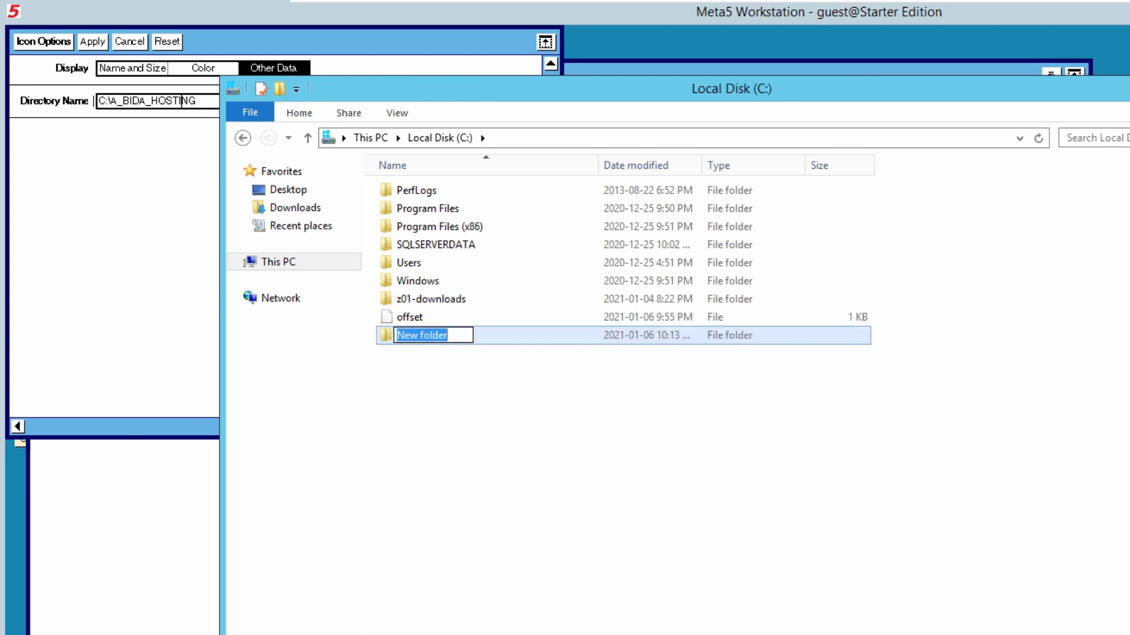
text(A_)
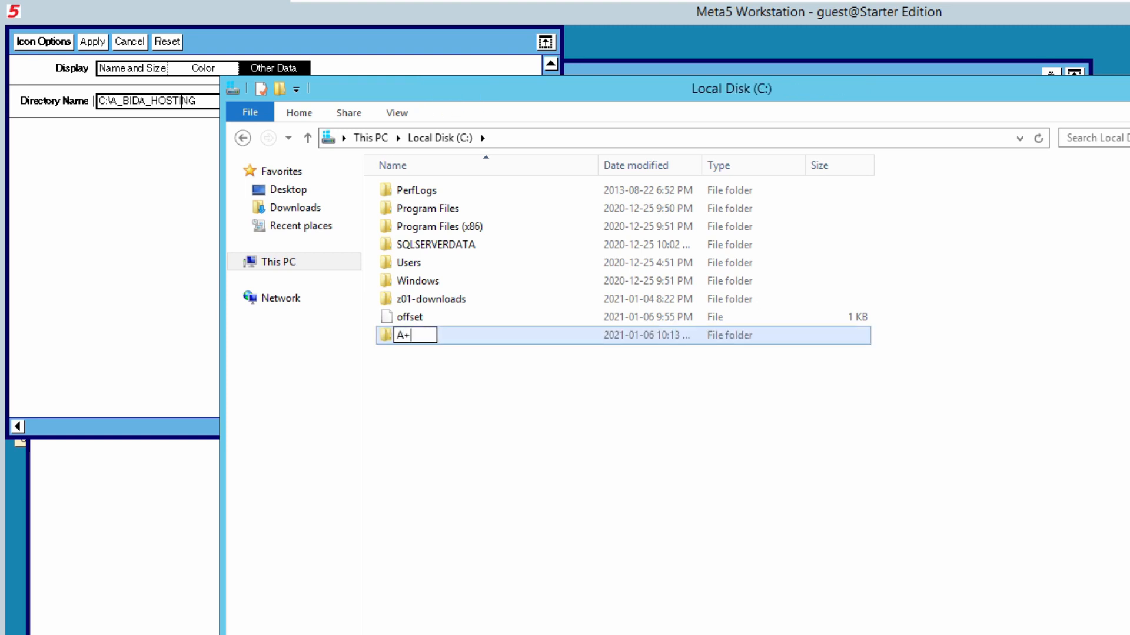
text(BIDA_HOSTING)
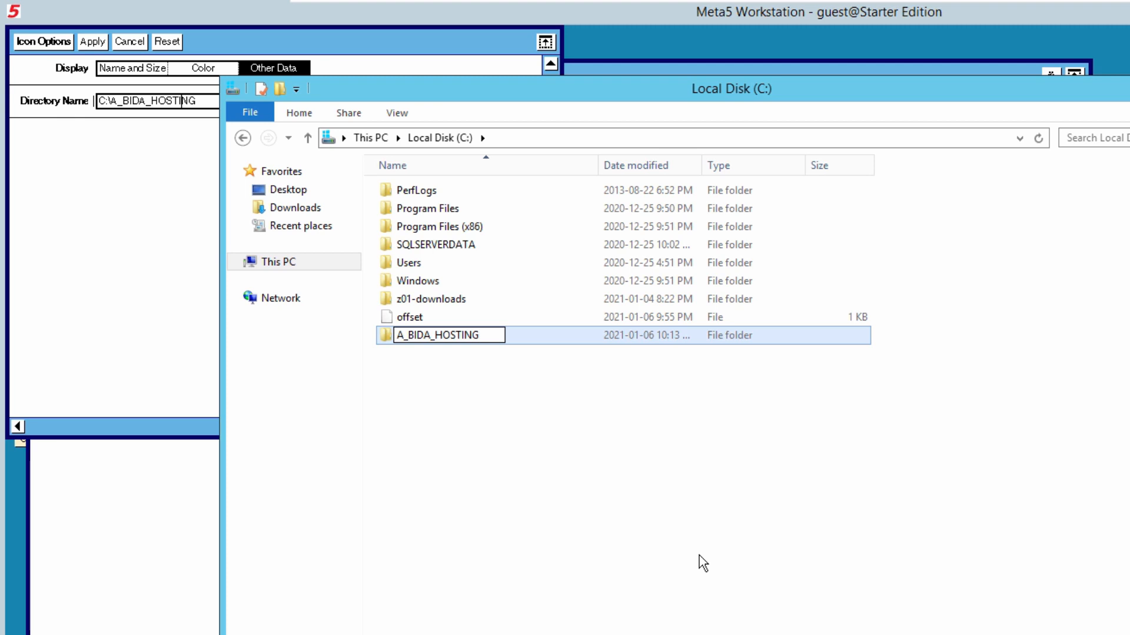
click(699, 555)
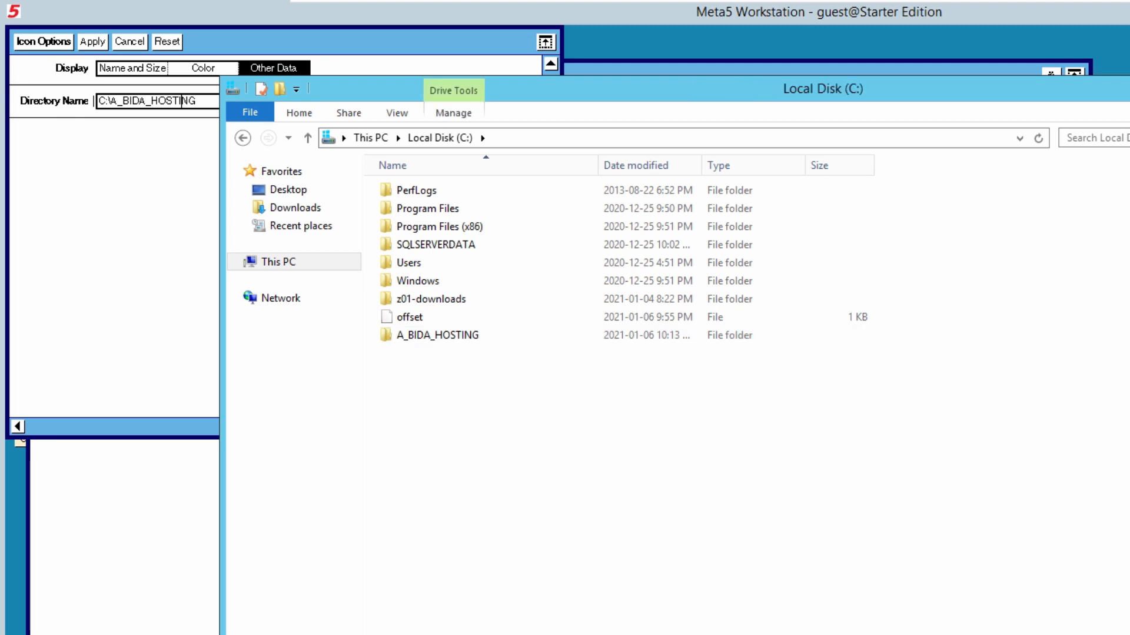
click(93, 101)
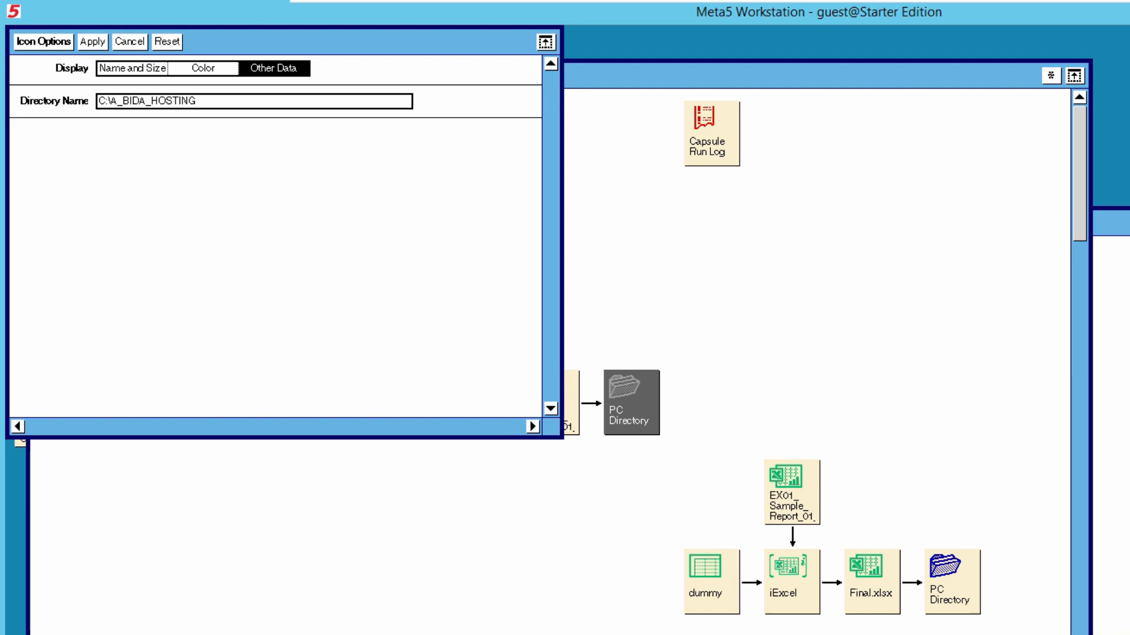
Close the first Icon Options and open those of the PC Directory following Final.xlsx
click(93, 42)
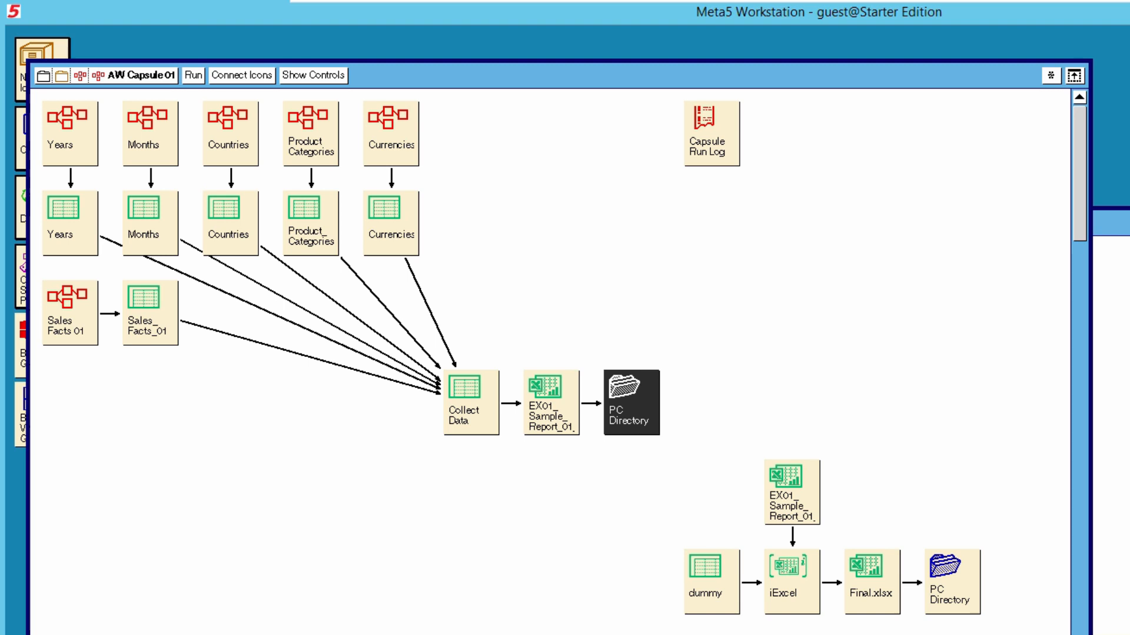
click(952, 582)
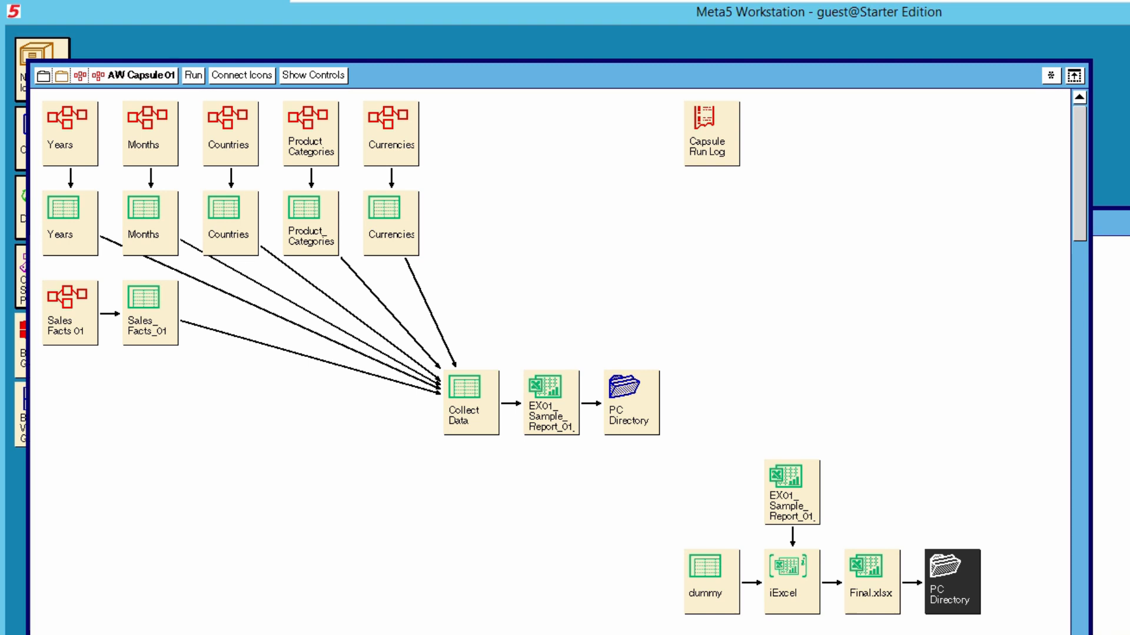
key(alt+Return)
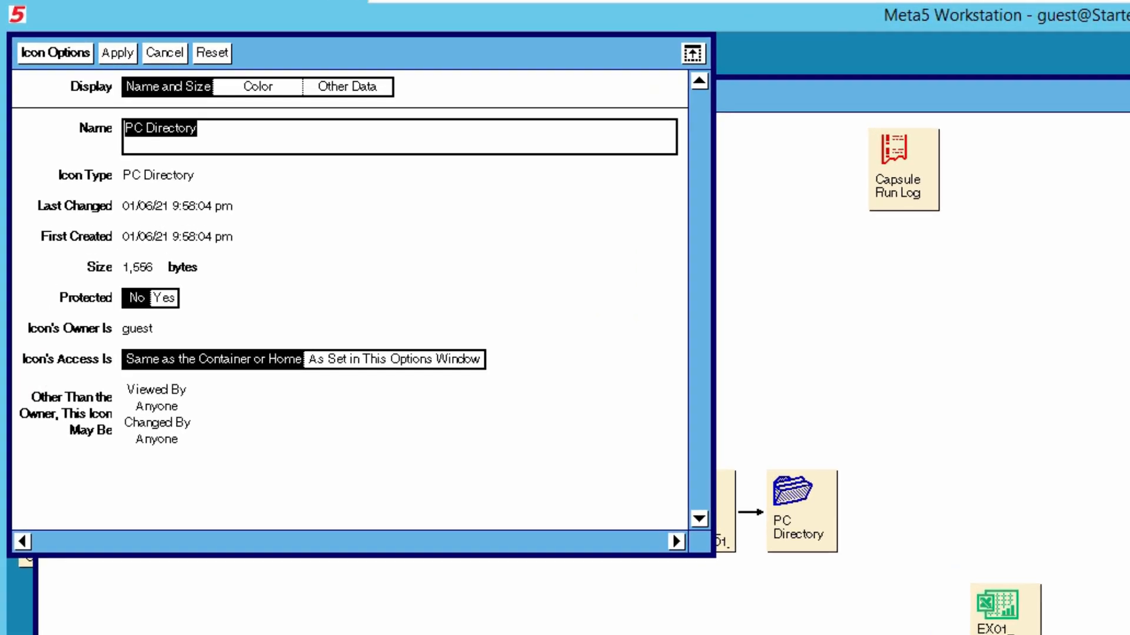
Replace the Directory Name C:\Change_me with C:\z-01-sample-reports
click(340, 85)
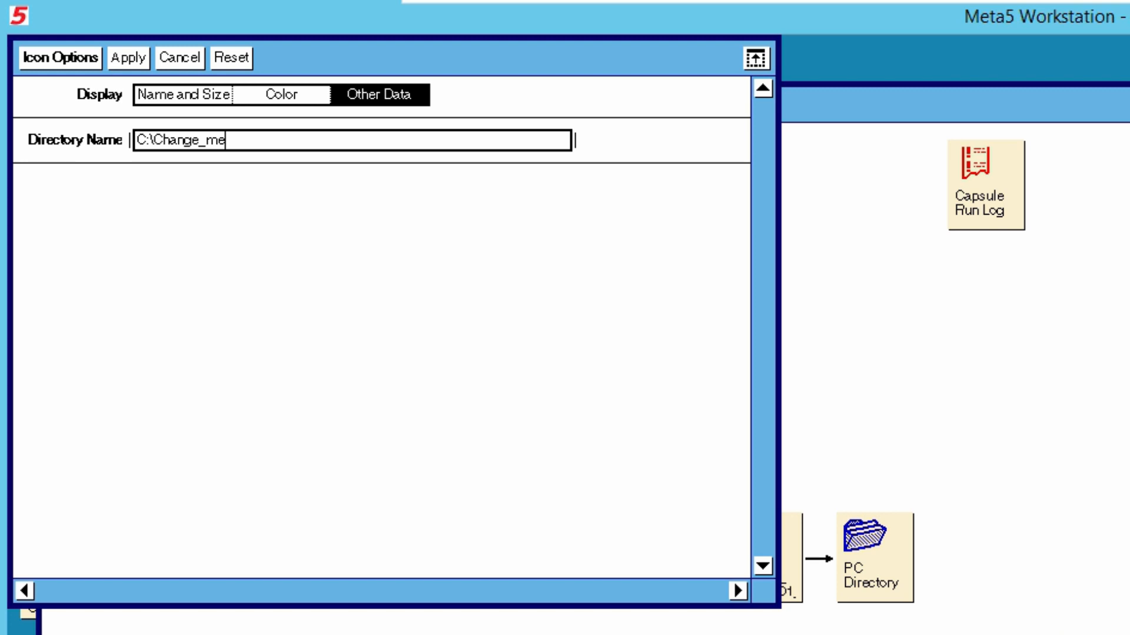
key(BackSpace)
key(BackSpace)
key(BackSpace)
key(BackSpace)
key(BackSpace)
key(BackSpace)
key(BackSpace)
key(BackSpace)
key(BackSpace)
text(z_)
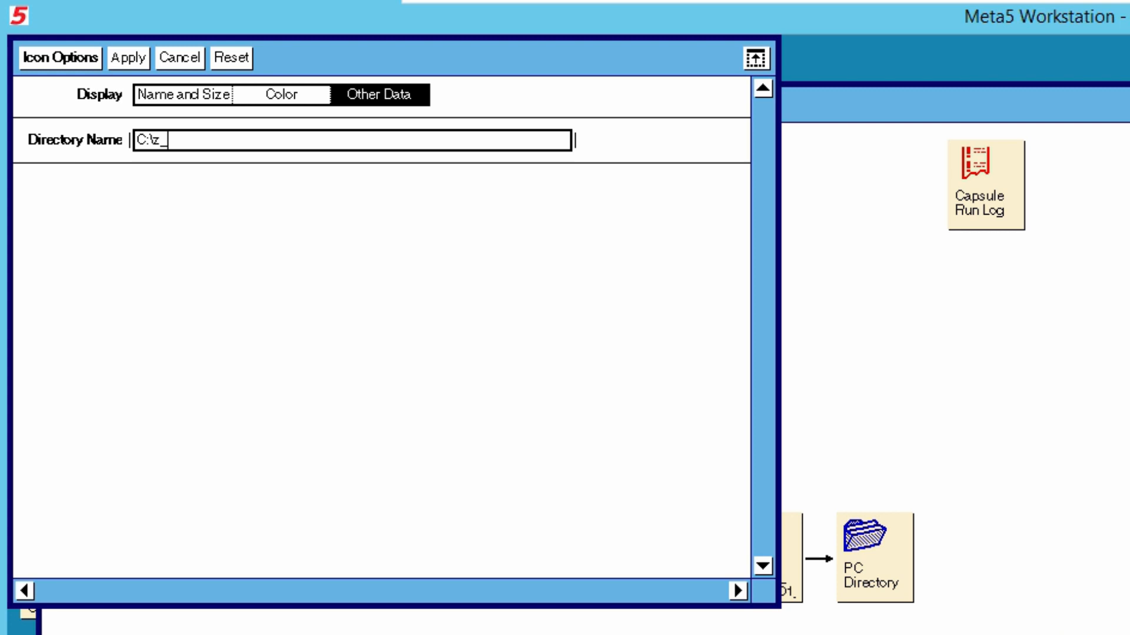
key(BackSpace)
text(-01-sample-reports)
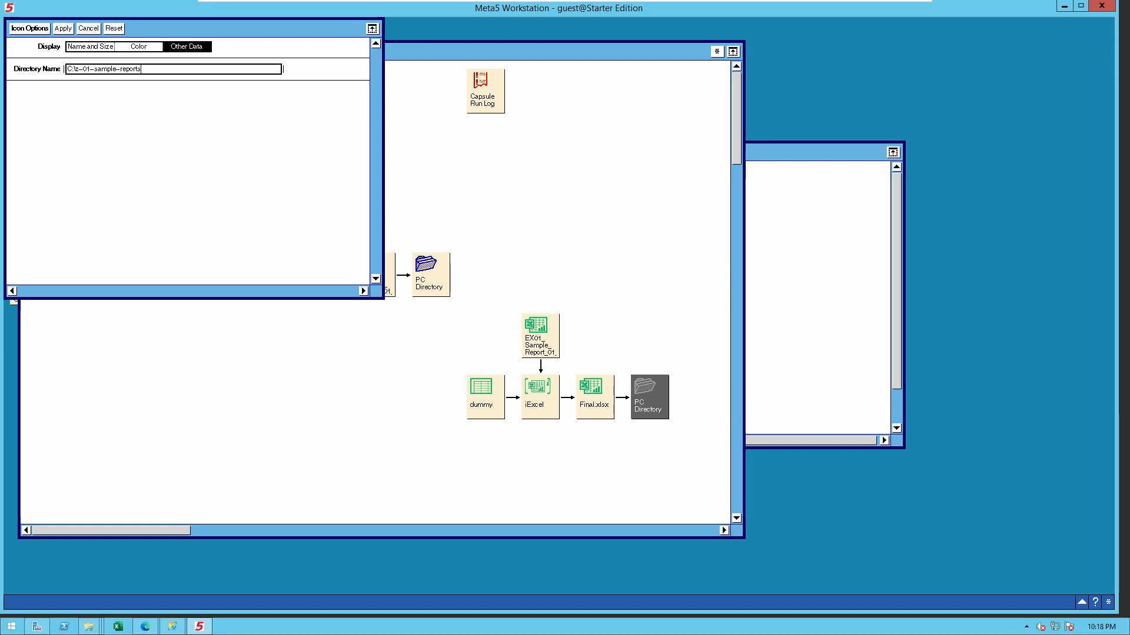
Create a z-01-sample-reports folder at the root of Local Disk (C:)
mouse_move(88, 627)
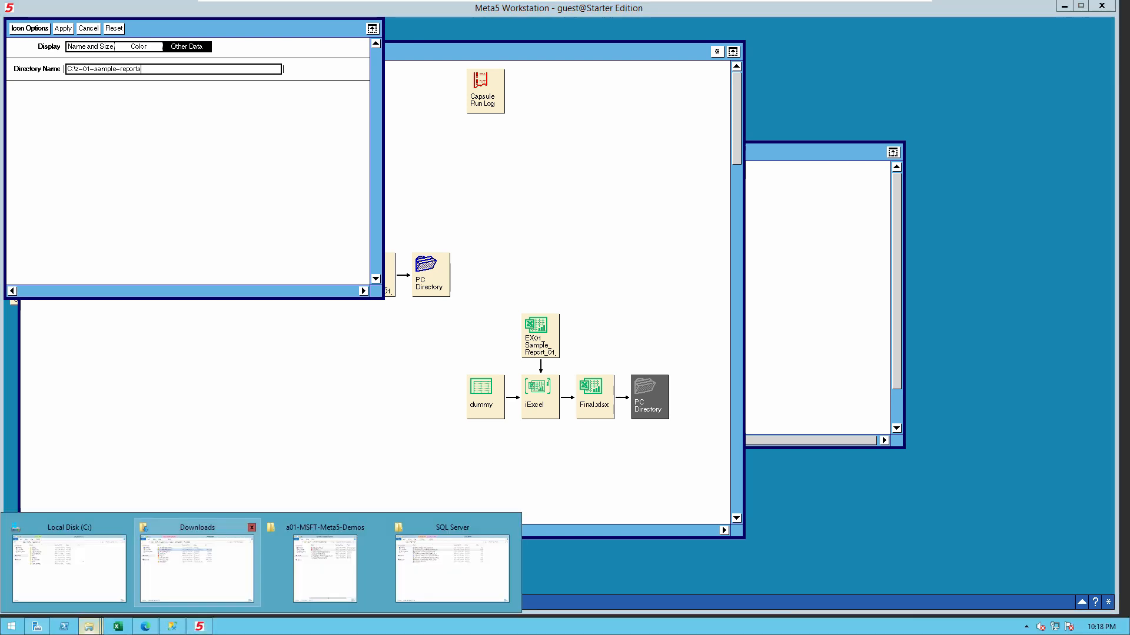
click(69, 568)
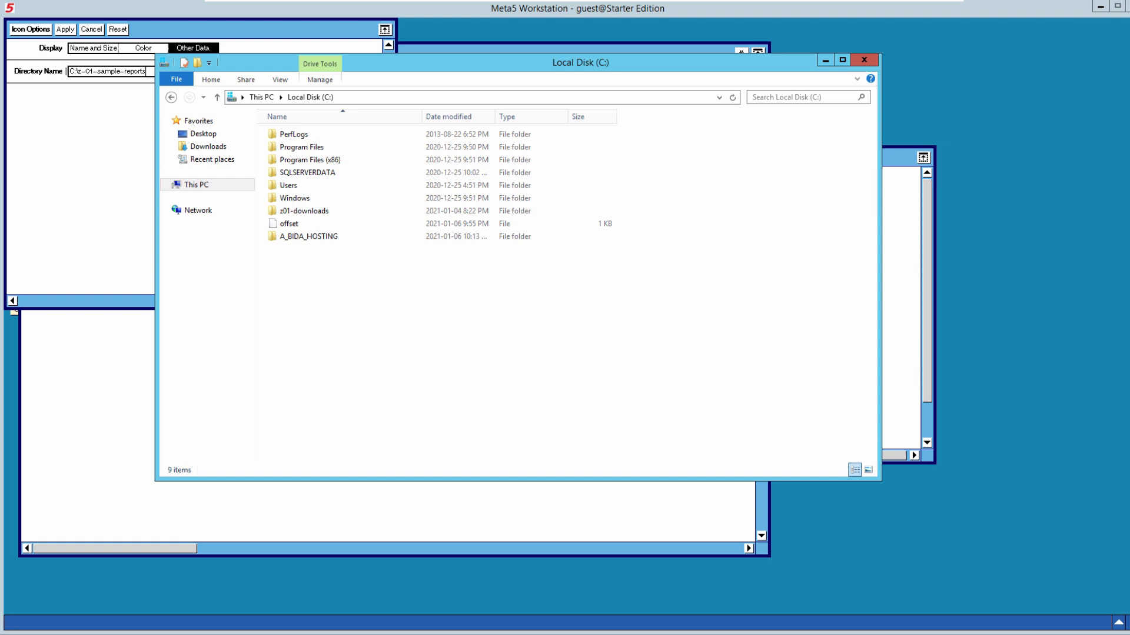
right_click(347, 363)
mouse_move(470, 606)
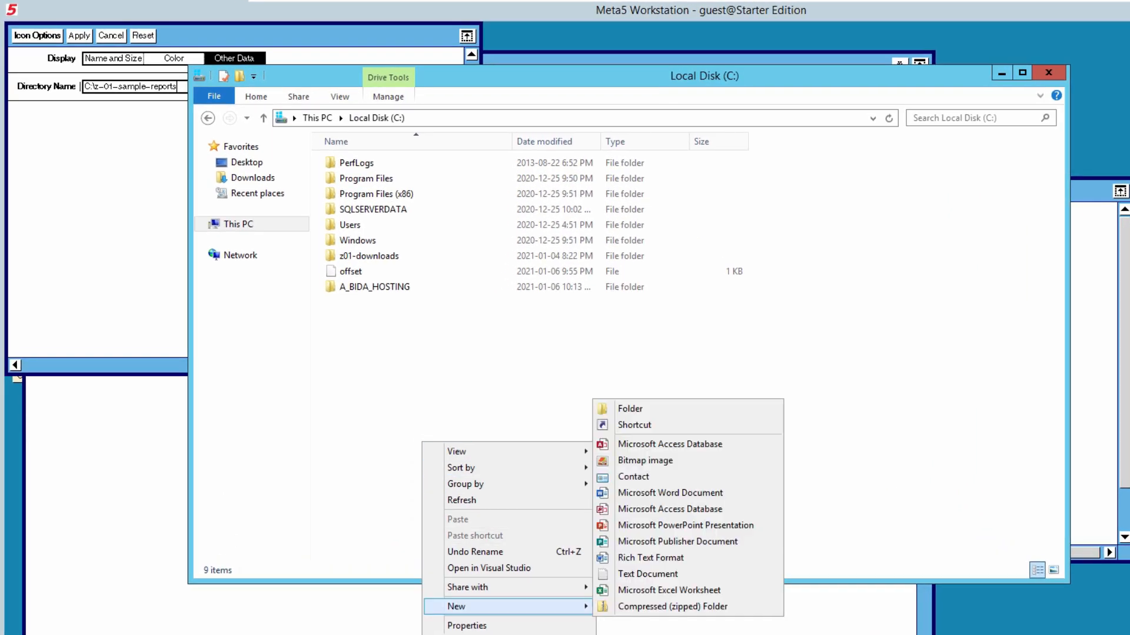
click(623, 409)
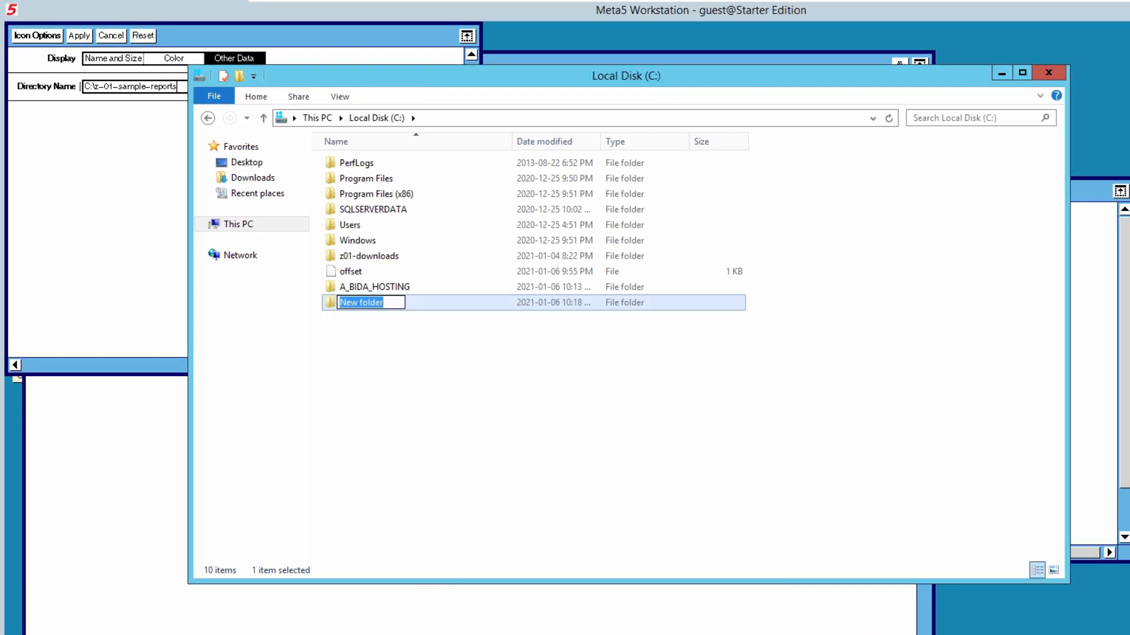
text(z-01)
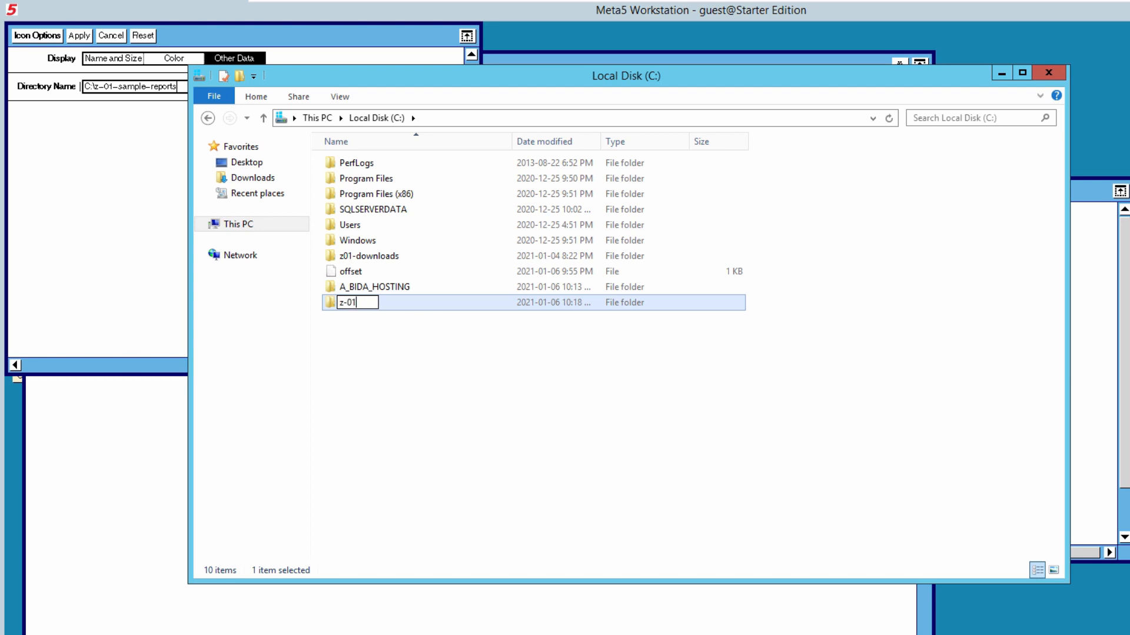
text(-sample-reports)
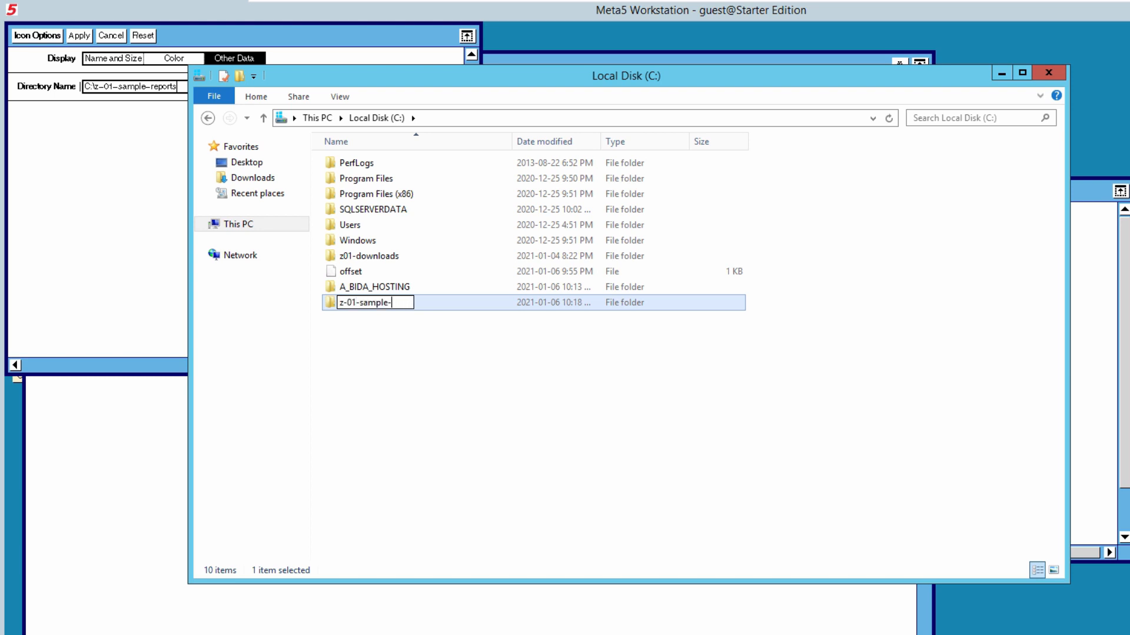
click(624, 408)
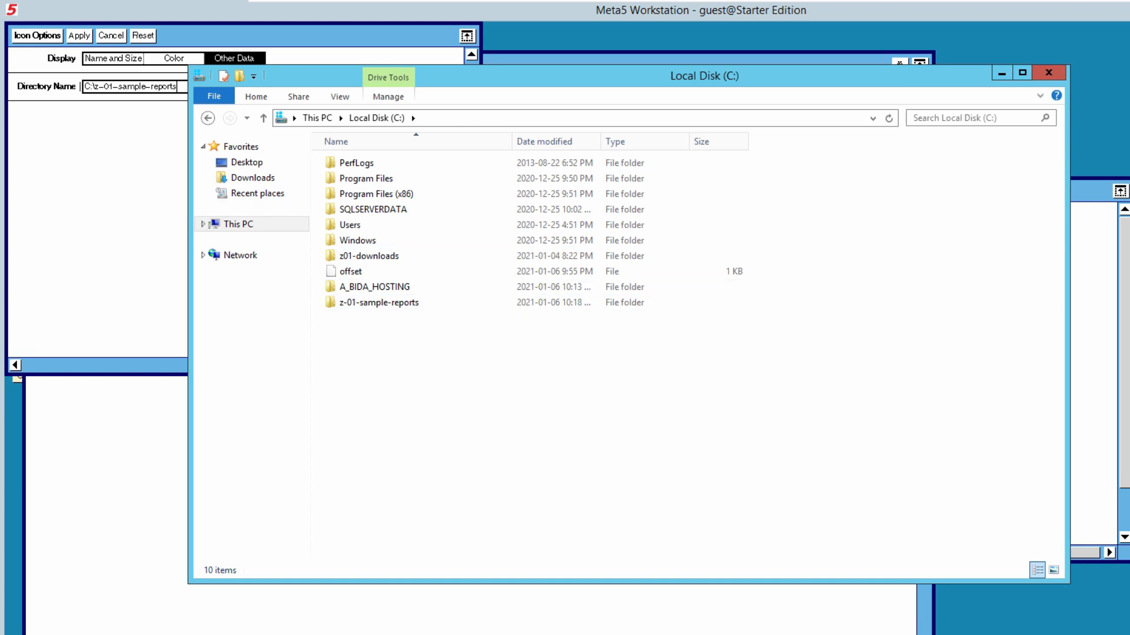
click(131, 169)
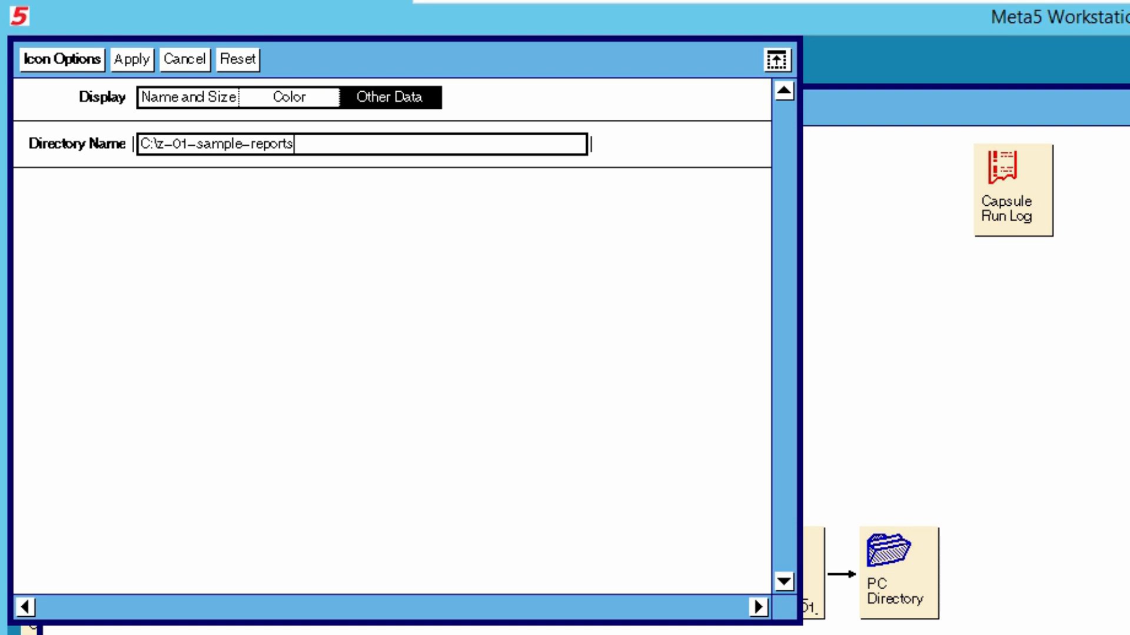
Close Icon Options and AW Capsule 01, then run the 01. AW Example Report 01 capsule
click(63, 60)
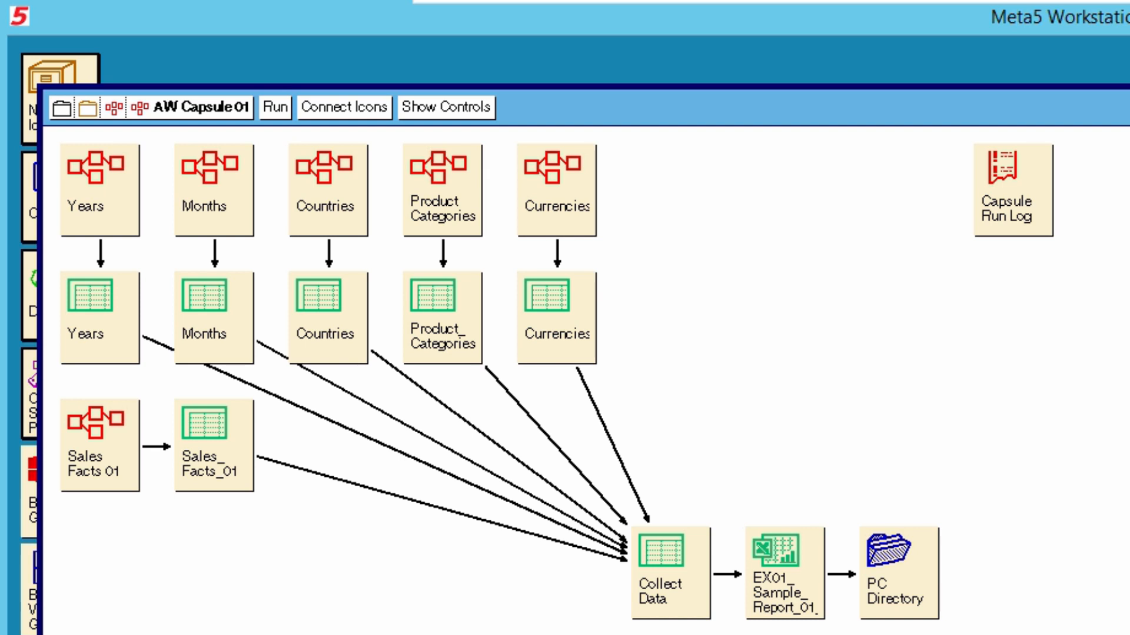
click(191, 108)
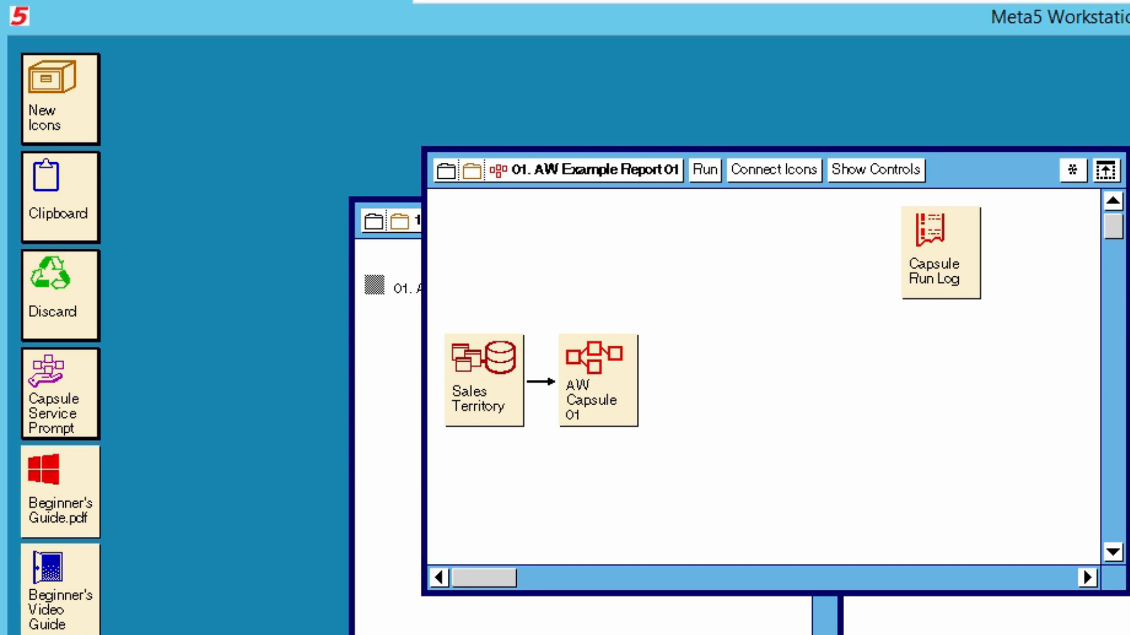
click(706, 170)
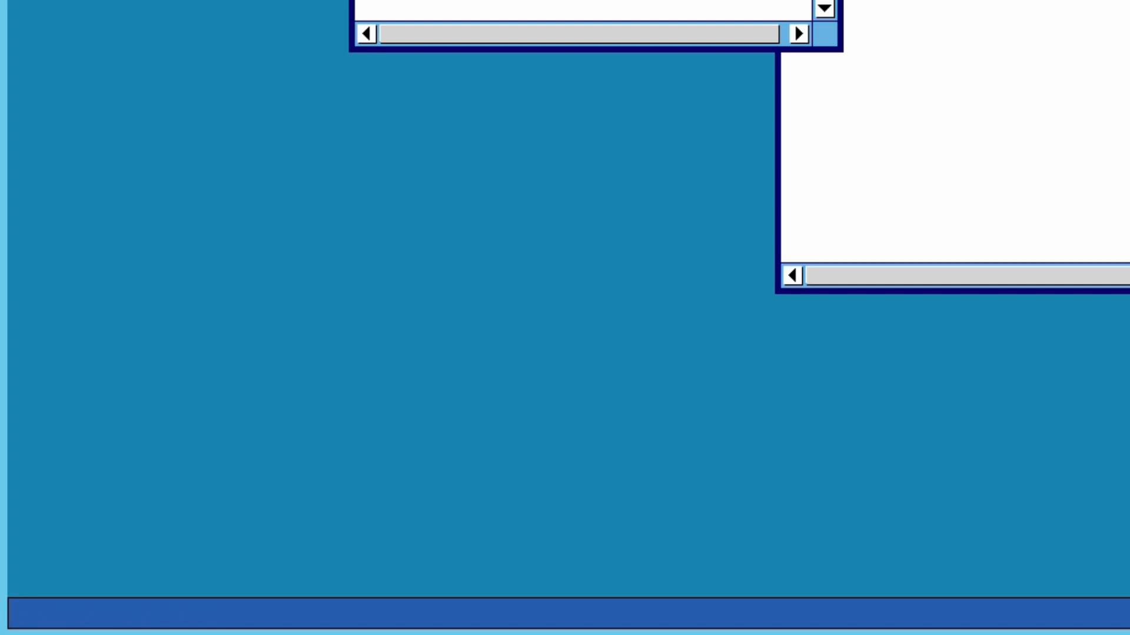
Open z-01-sample-reports and widen Date modified to see the three Final reports
click(235, 634)
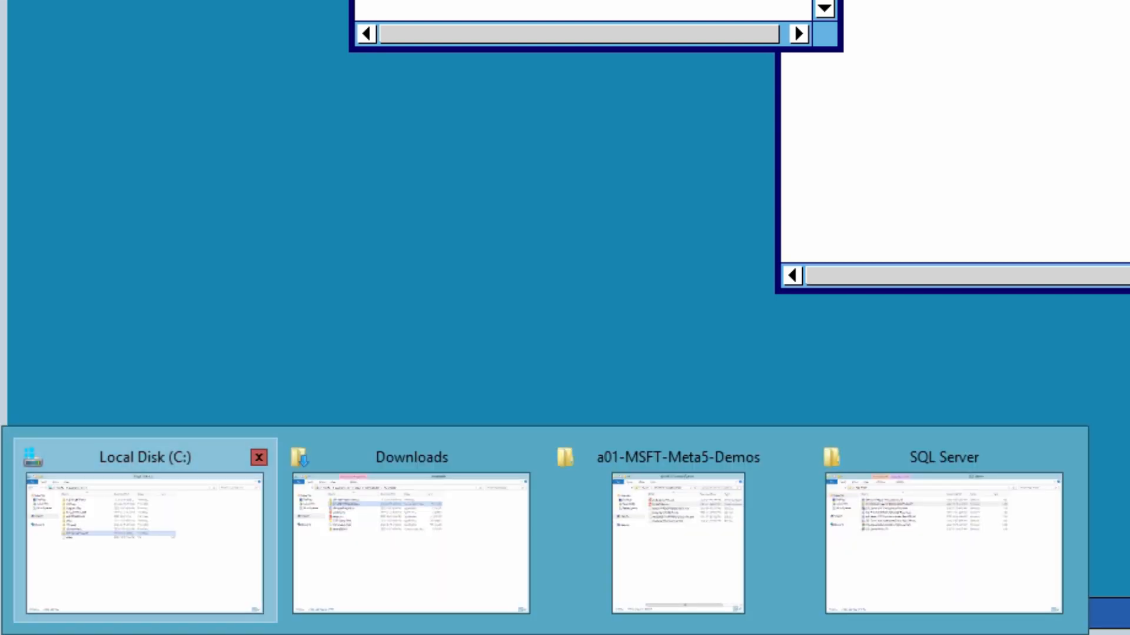
click(144, 541)
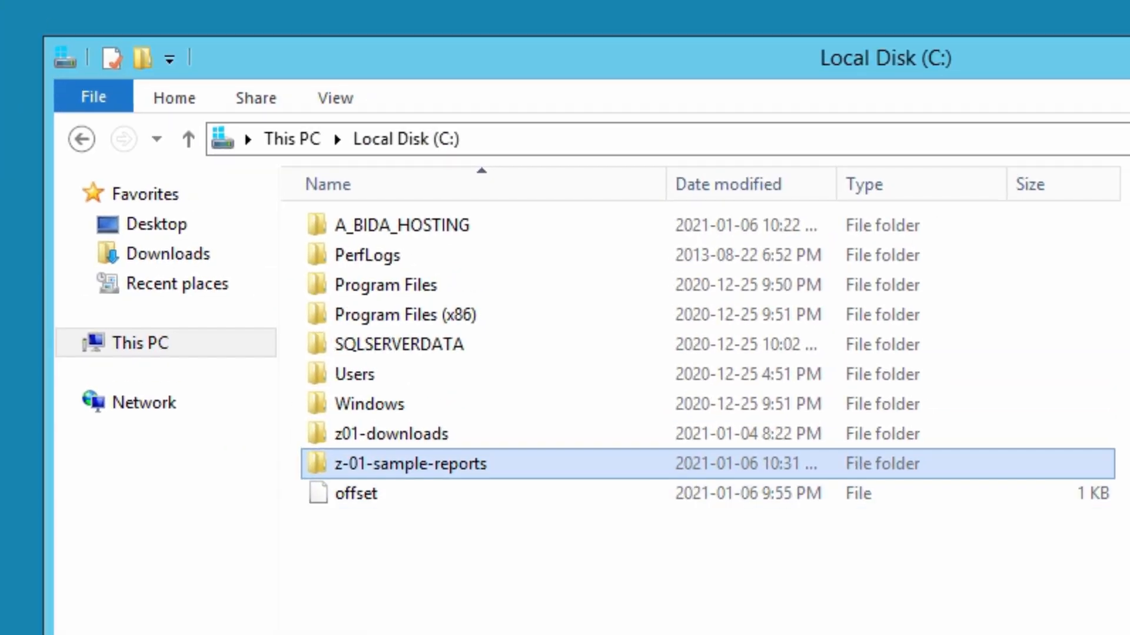
key(Return)
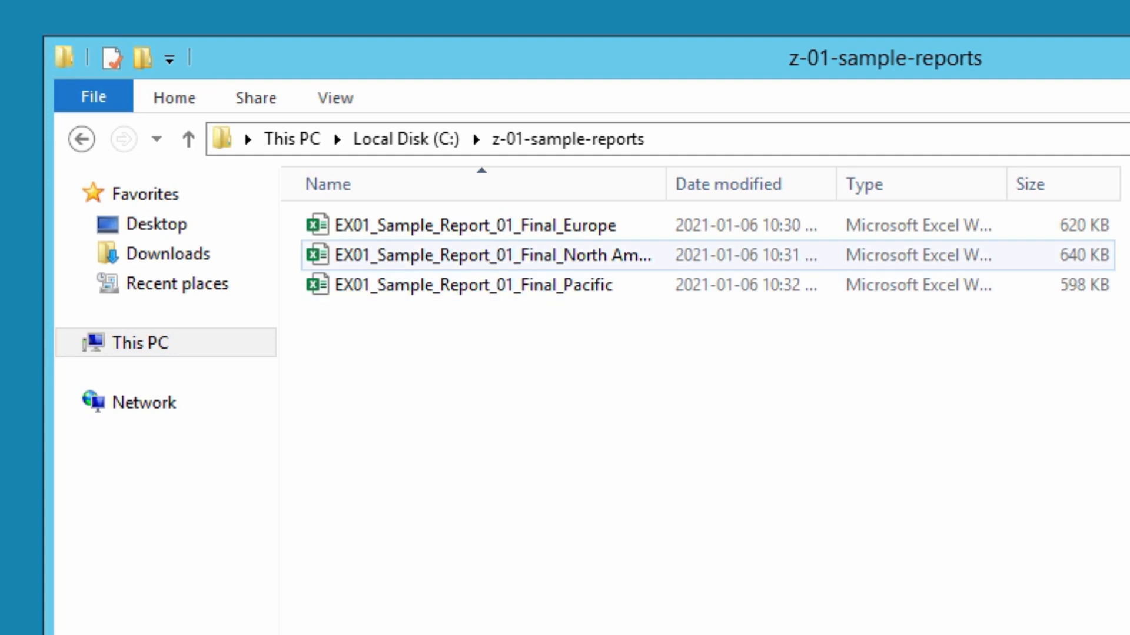
drag(836, 184, 928, 184)
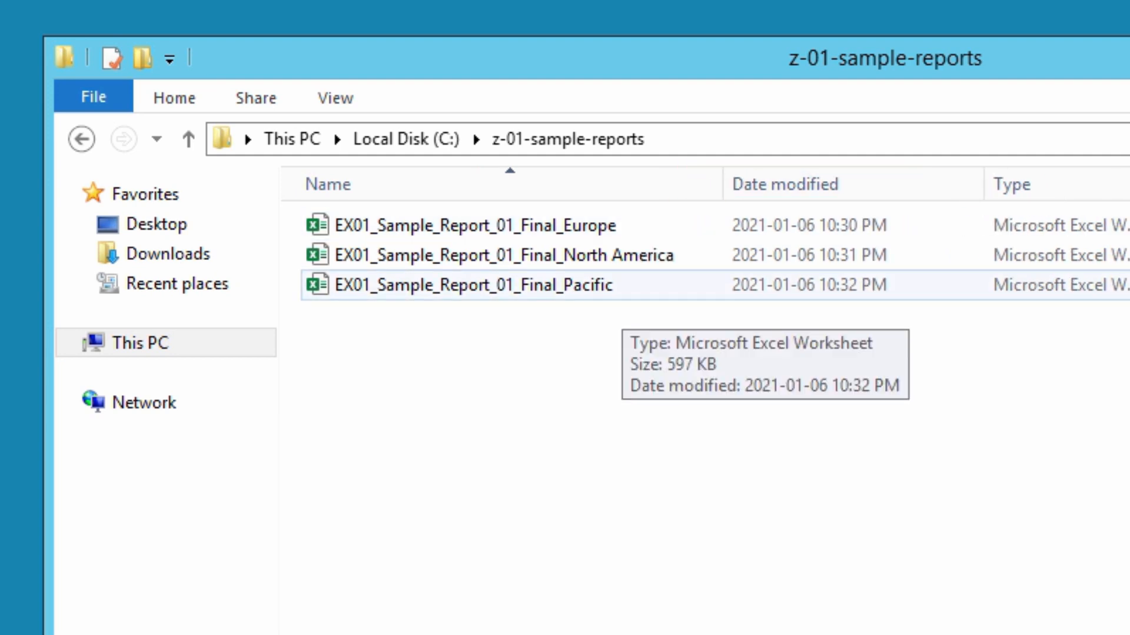
Open the Final_Europe report in Excel and enable its data connections
double_click(556, 231)
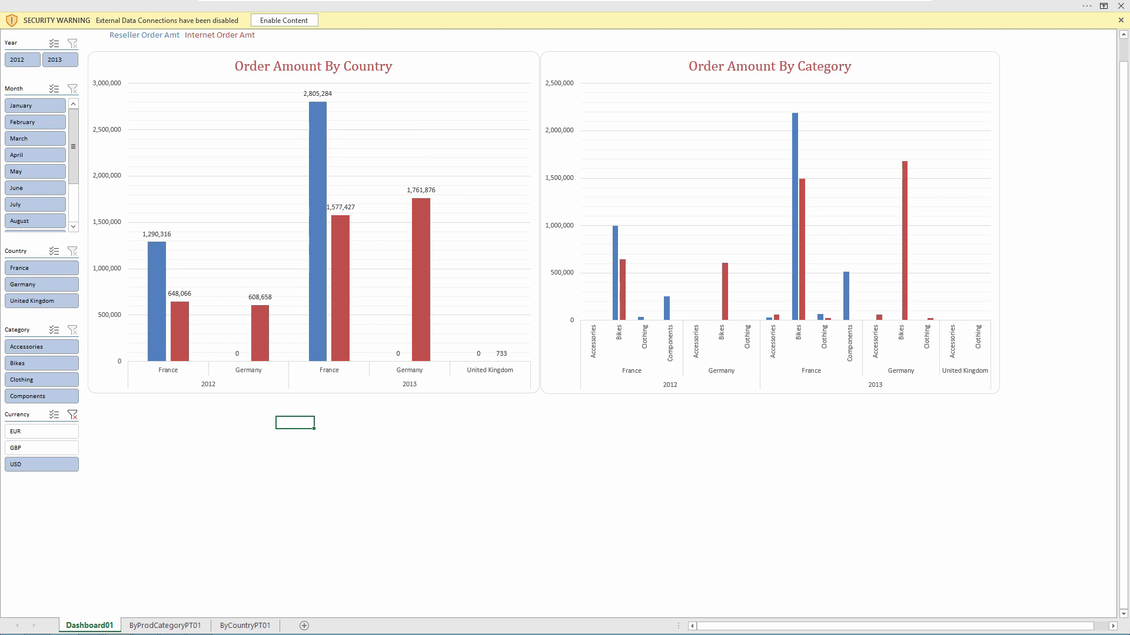
click(284, 20)
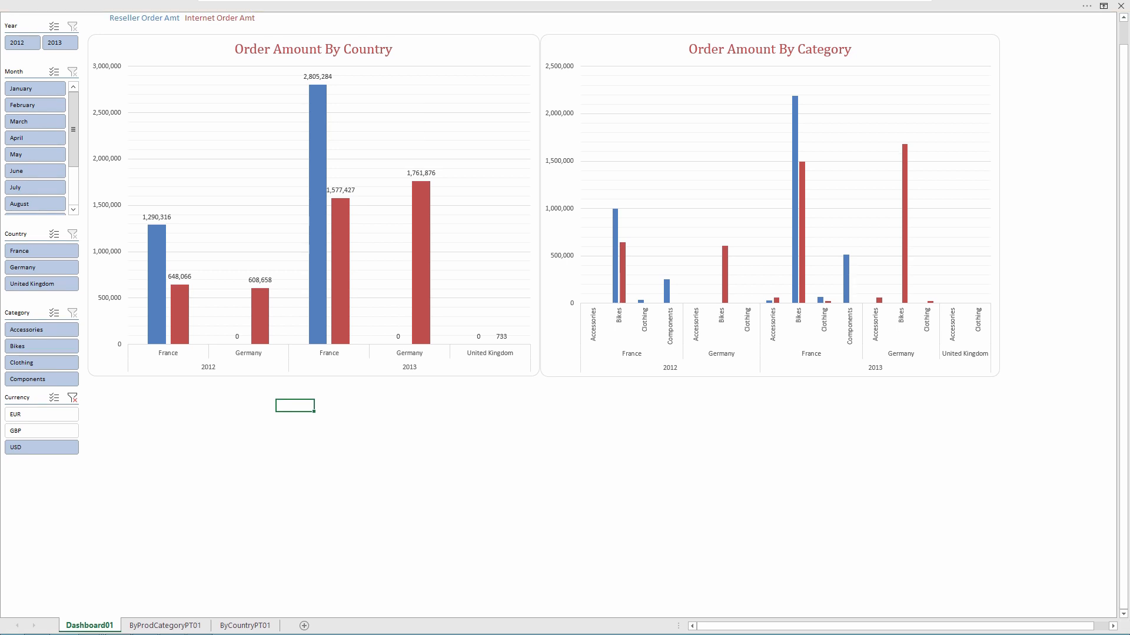
scroll(558, 318, up, 1)
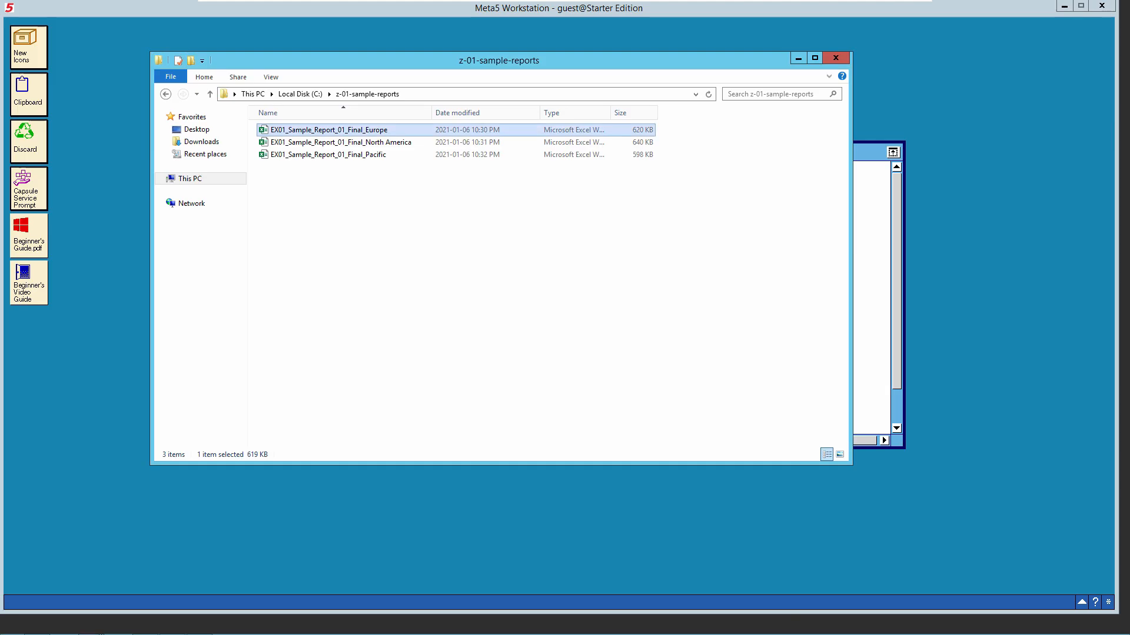
Deselect the Europe report file and log off Meta5 Workstation from the bottom-right options list
click(459, 247)
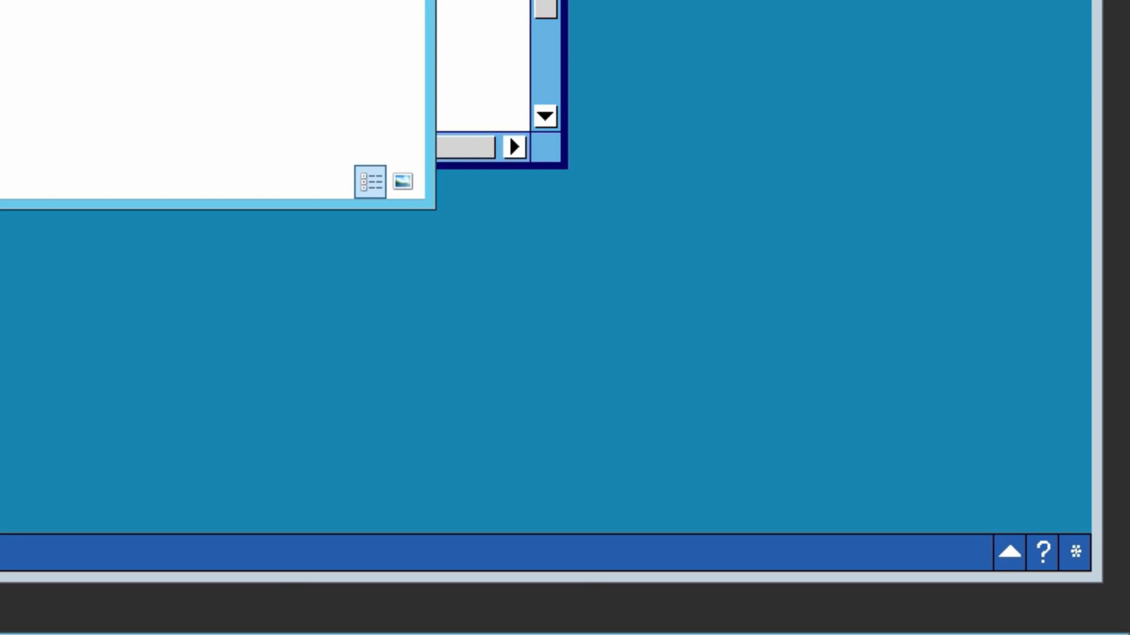
click(1108, 603)
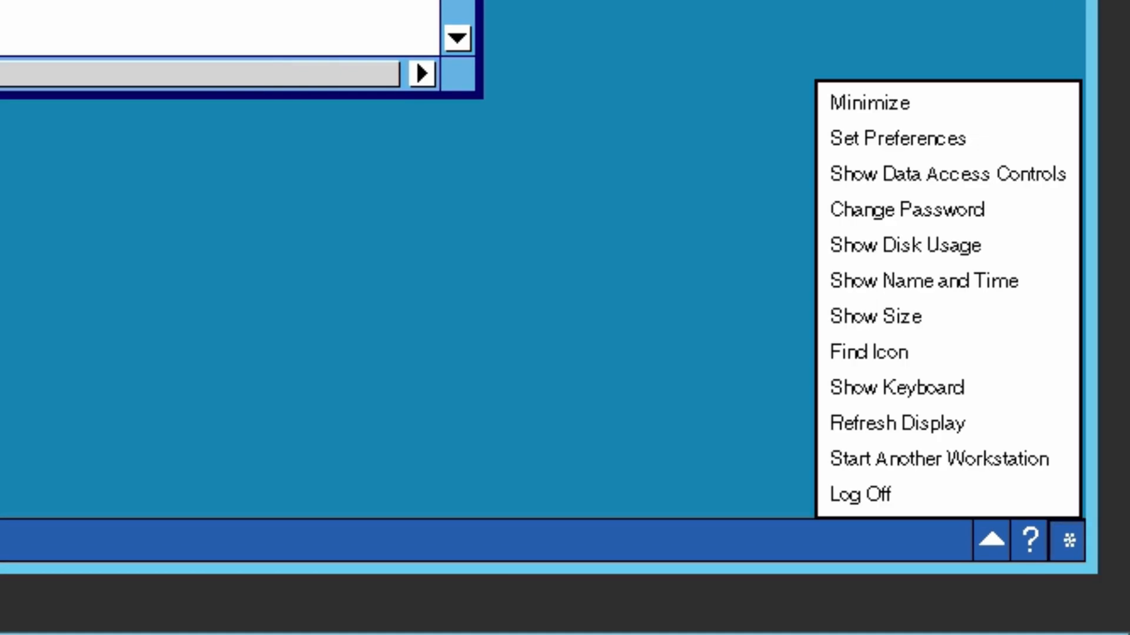
click(861, 495)
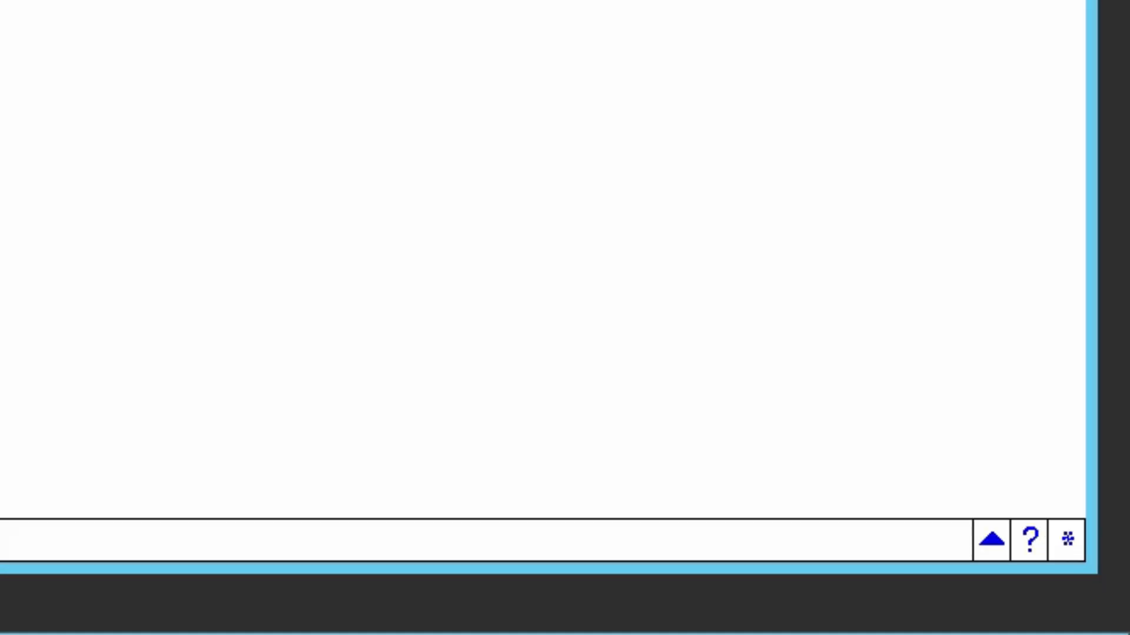